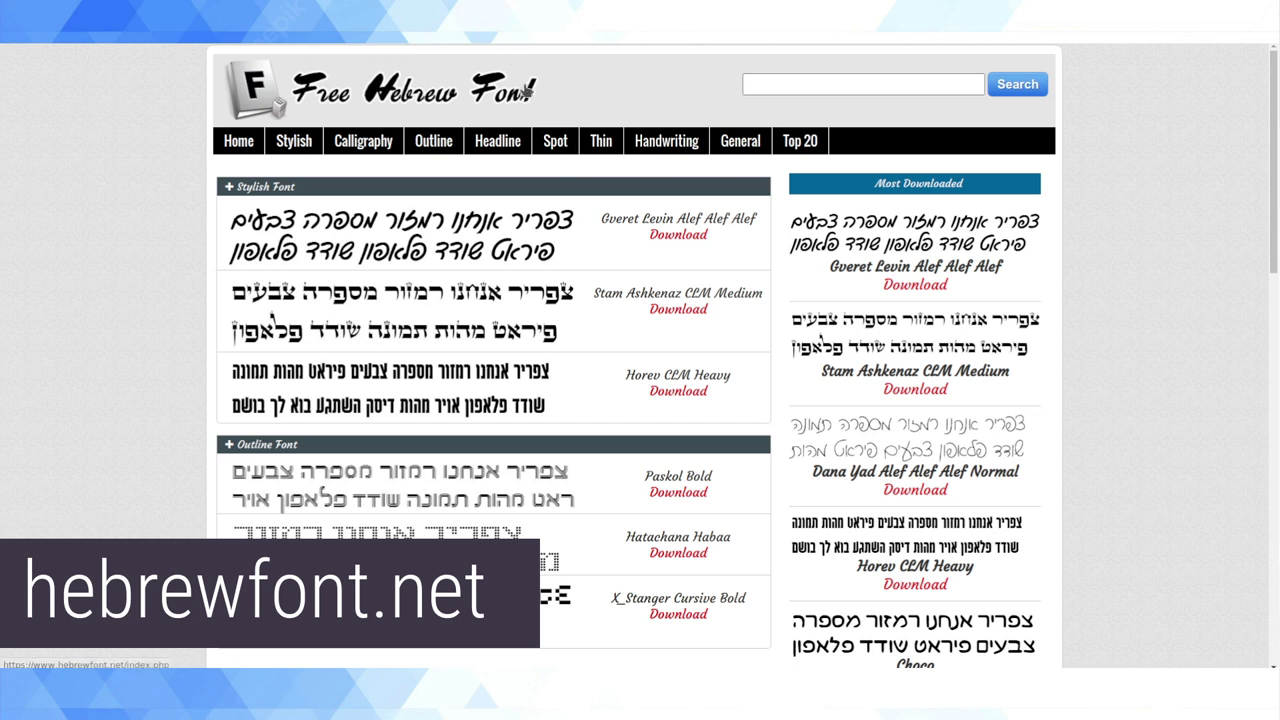
Scroll hebrewfont.net down to the Handwriting fonts showing Dana Yad Alef Alef Alef Normal.
scroll(548, 305, down, 3)
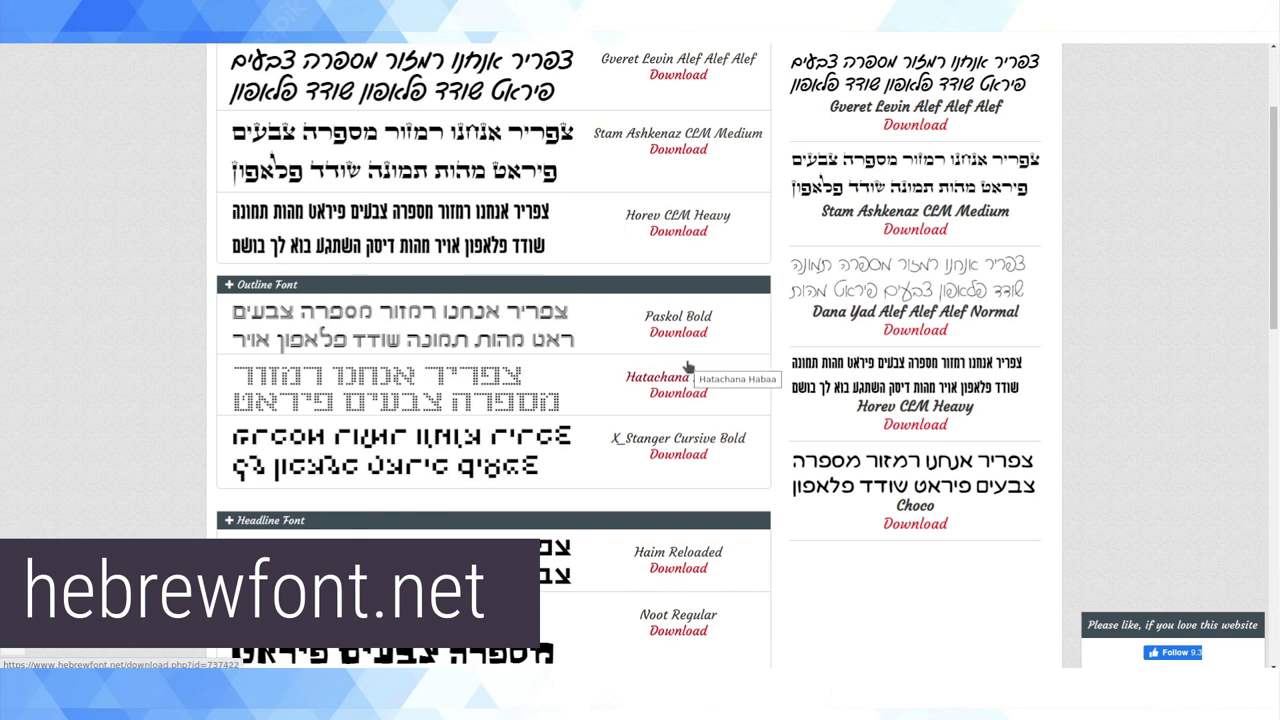
scroll(614, 337, down, 2)
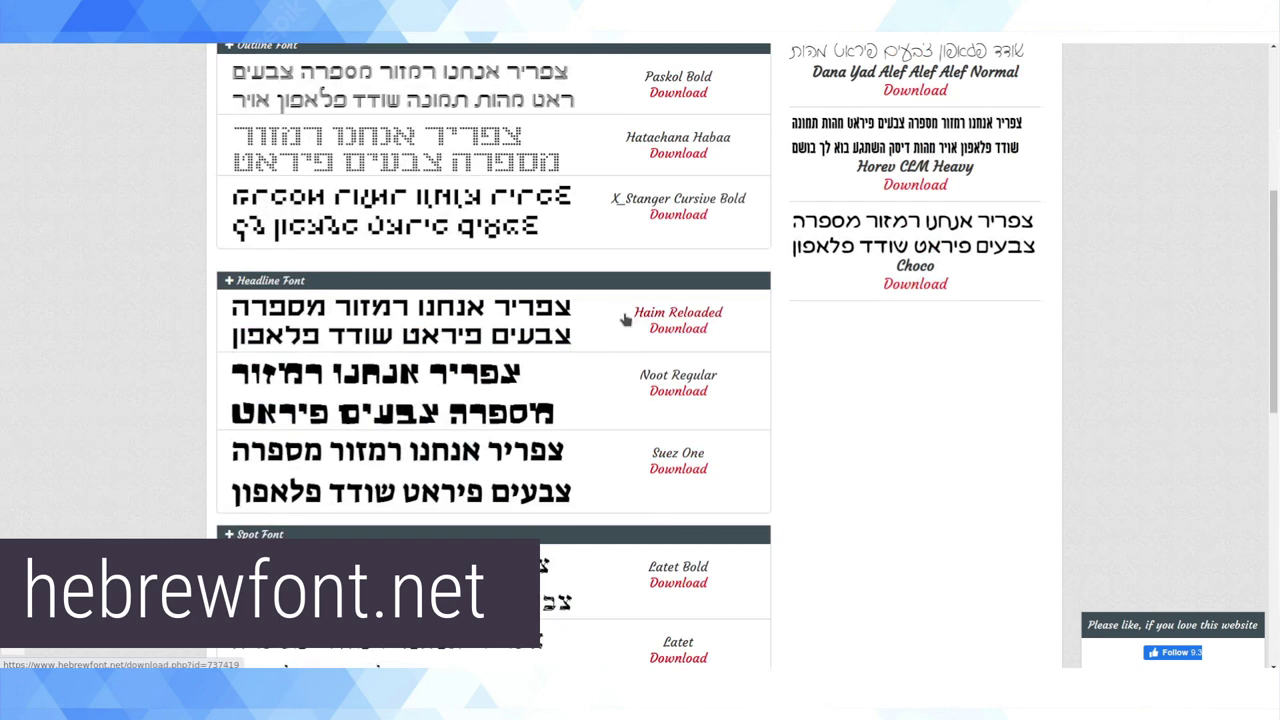
scroll(632, 320, down, 2)
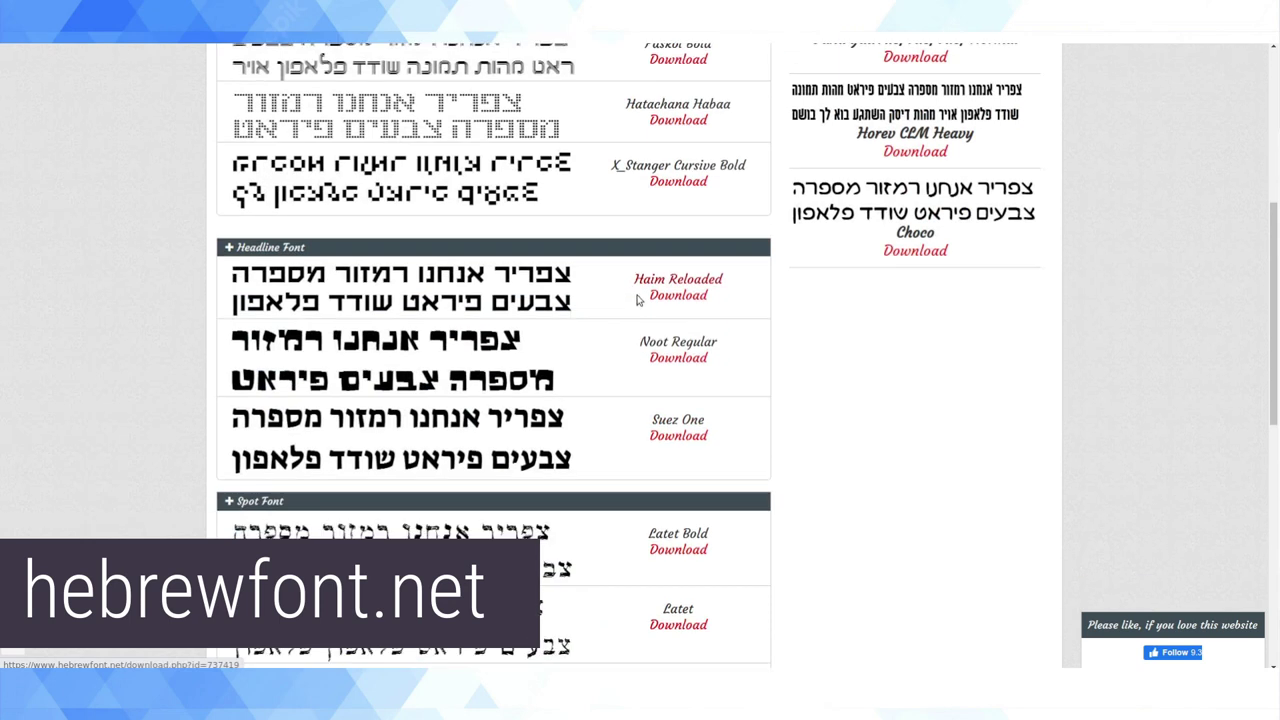
scroll(510, 415, down, 2)
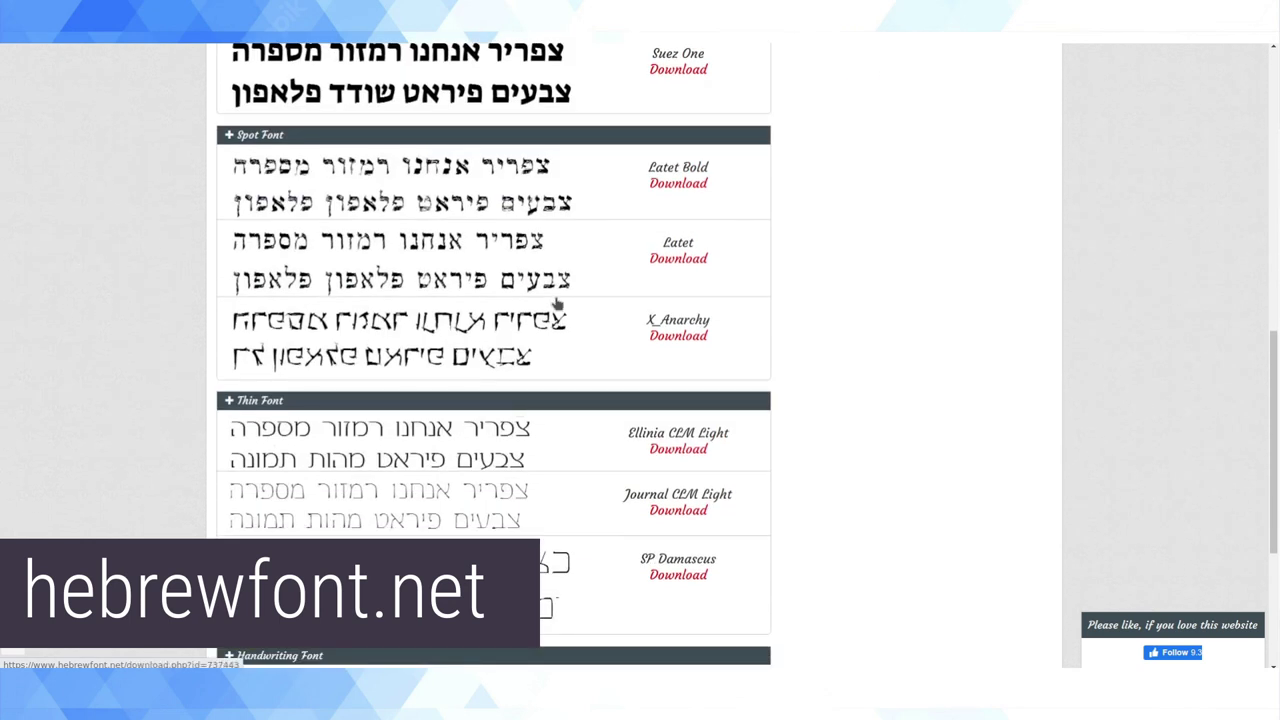
scroll(518, 280, down, 3)
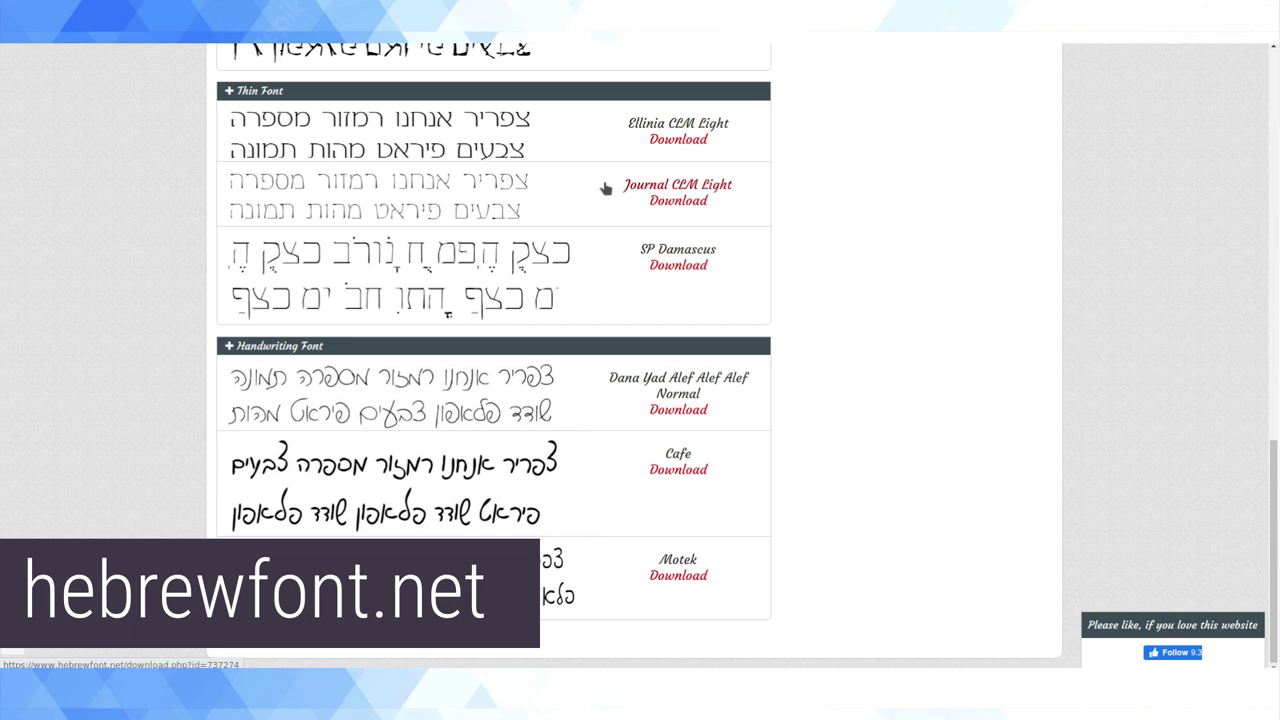
scroll(603, 189, up, 1)
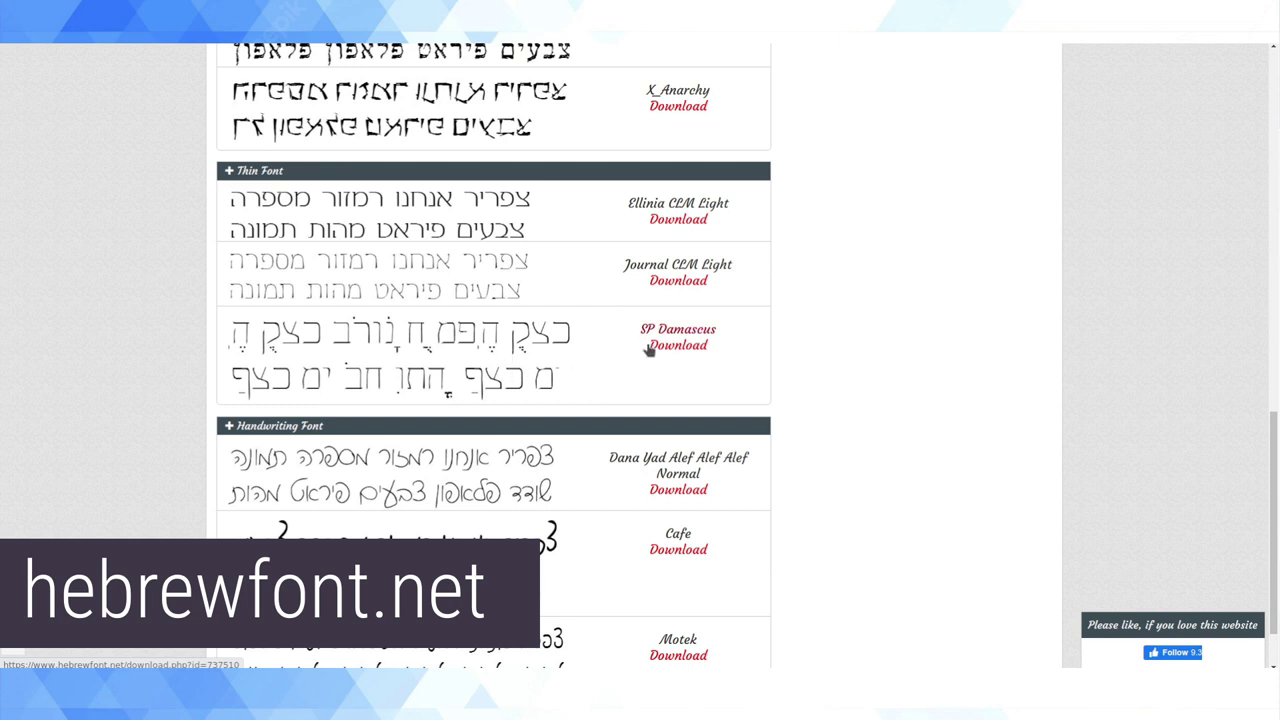
scroll(690, 336, up, 1)
scroll(690, 336, up, 2)
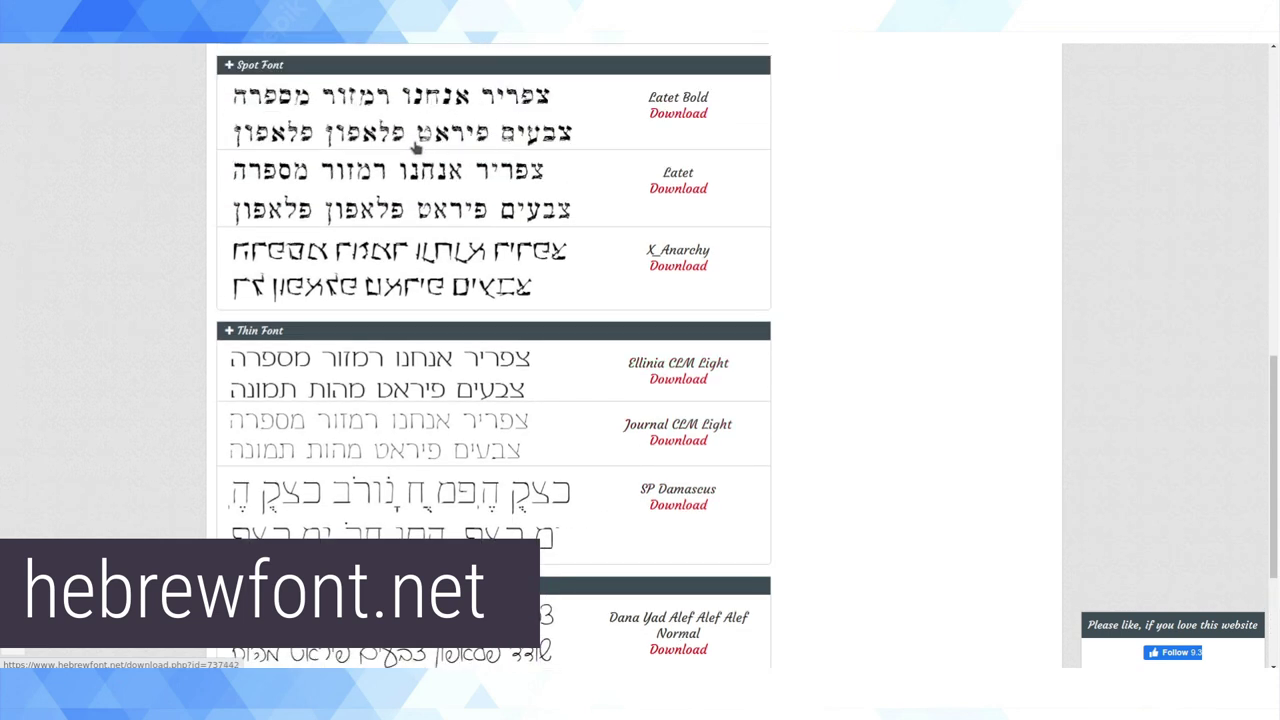
scroll(461, 156, down, 3)
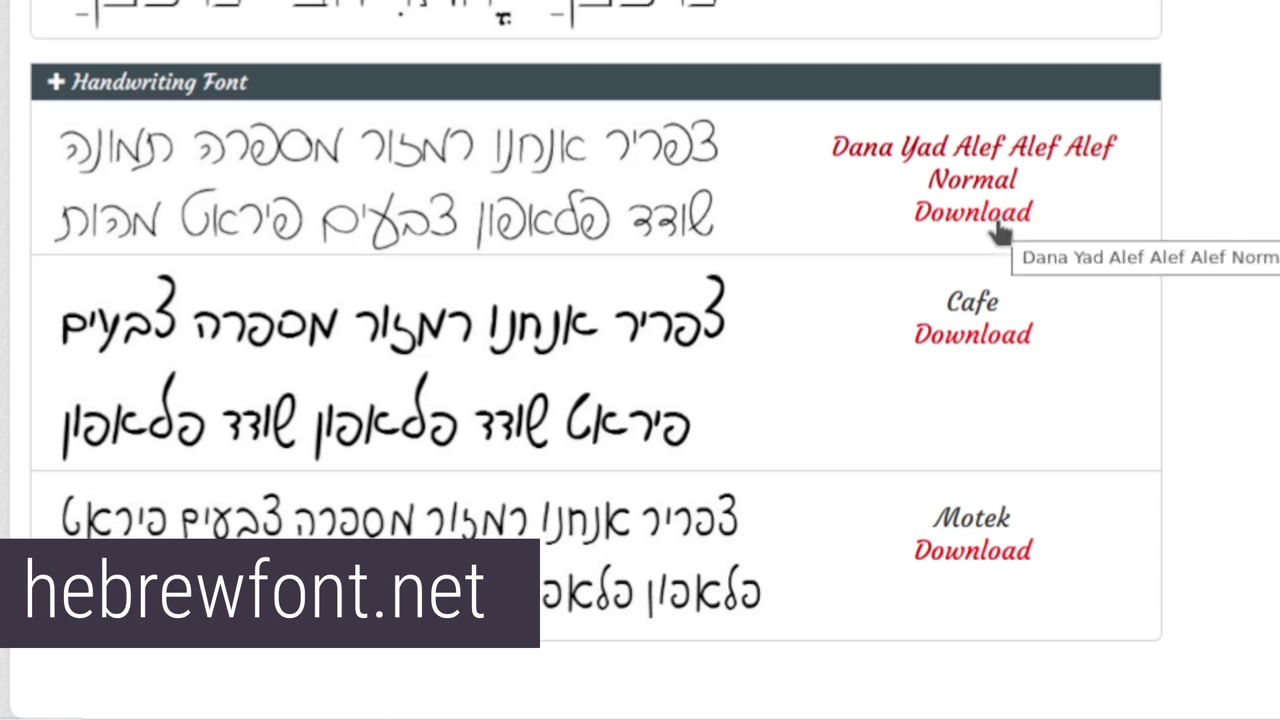
Download the Dana Yad Alef Alef Alef Normal font zip from hebrewfont.net.
click(928, 222)
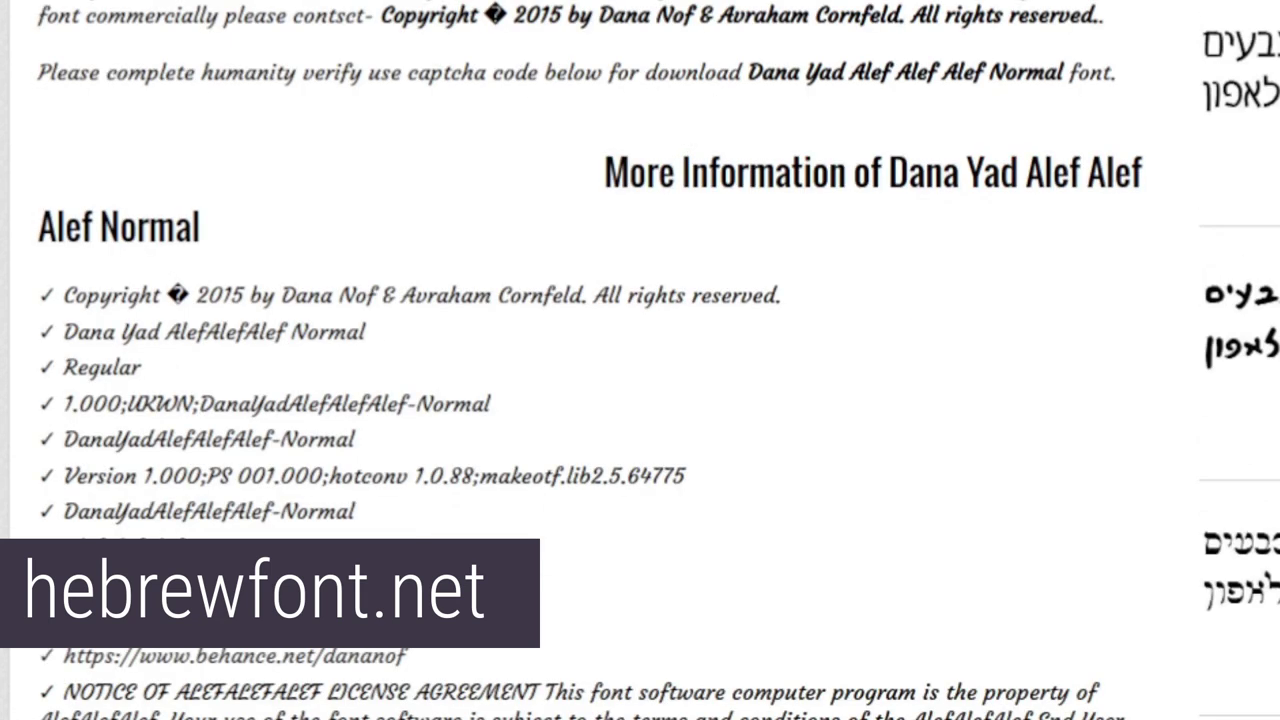
scroll(640, 360, down, 10)
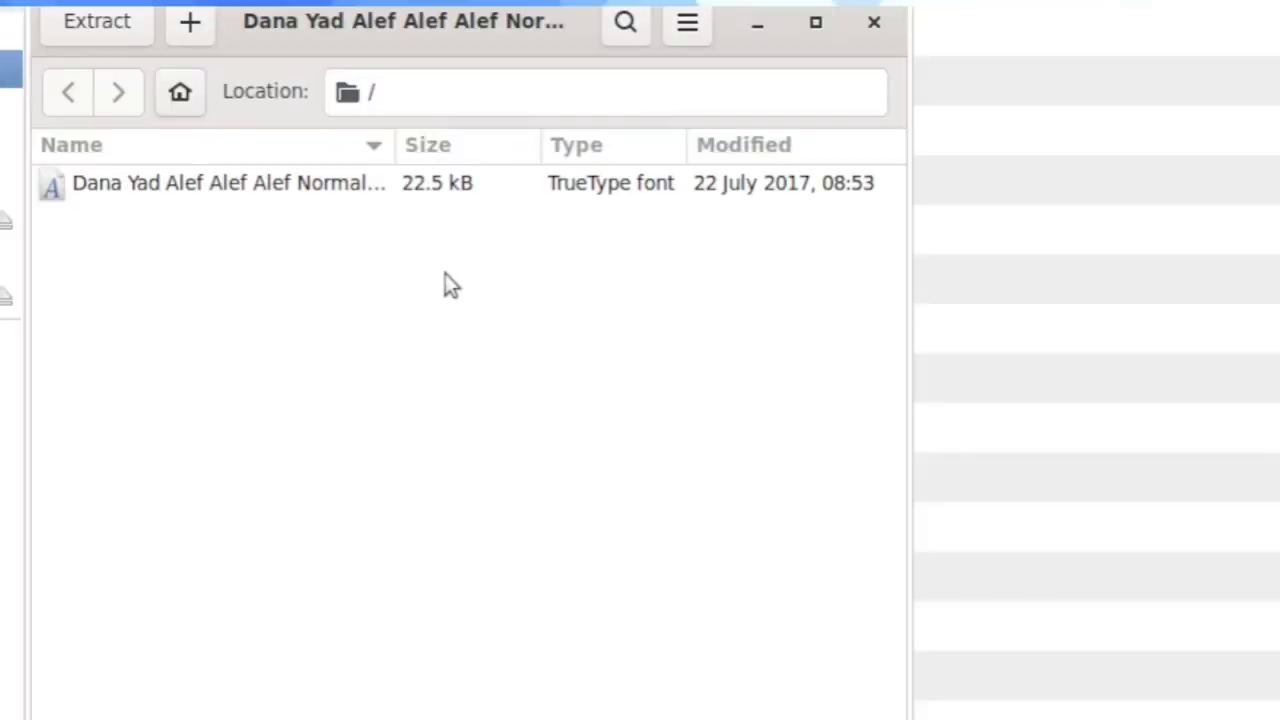
Extract Dana Yad Alef Alef Alef Normal.ttf from the archive and dismiss the completion message.
drag(395, 145, 474, 145)
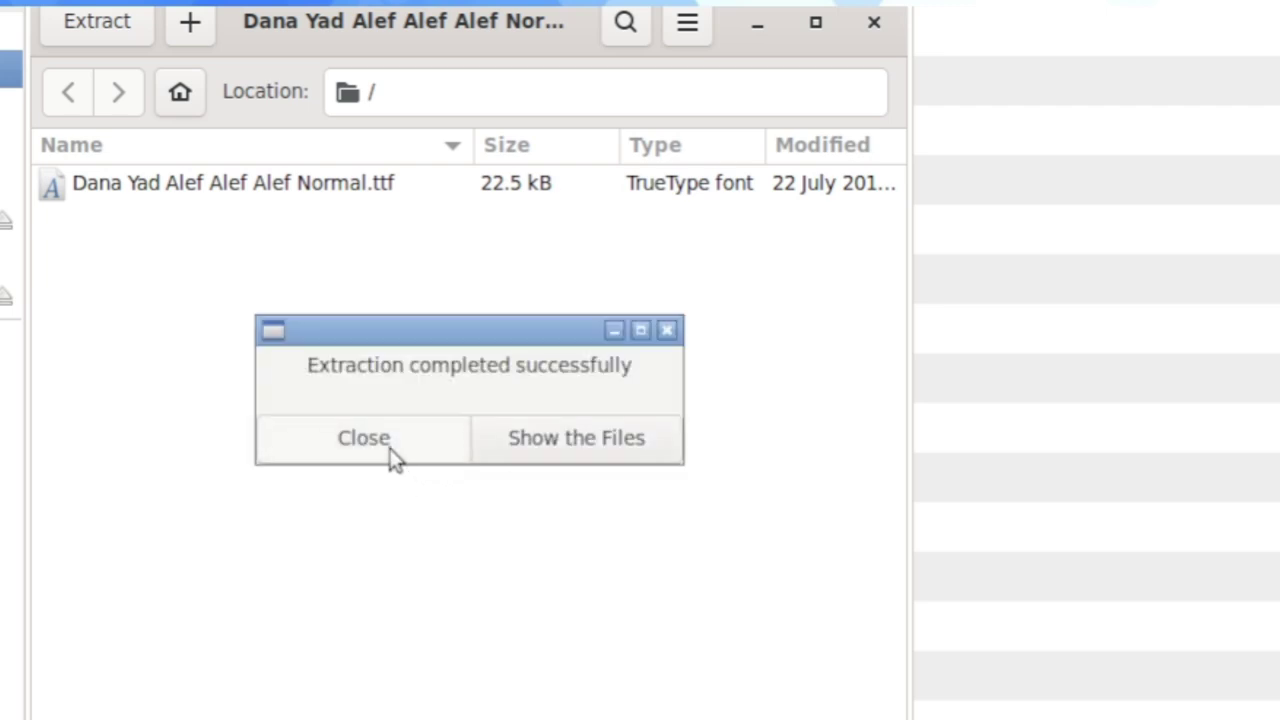
click(365, 440)
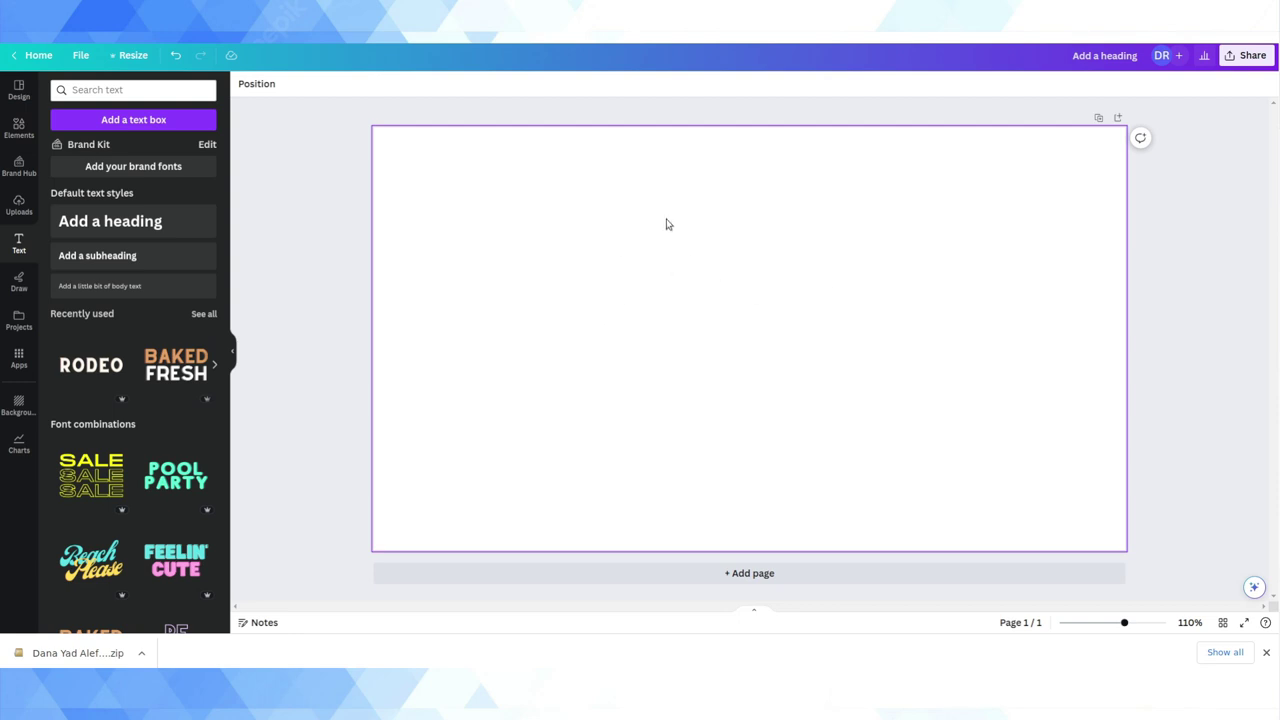
Add the uploaded airplane-wing photo and stretch it to cover the entire page.
click(20, 203)
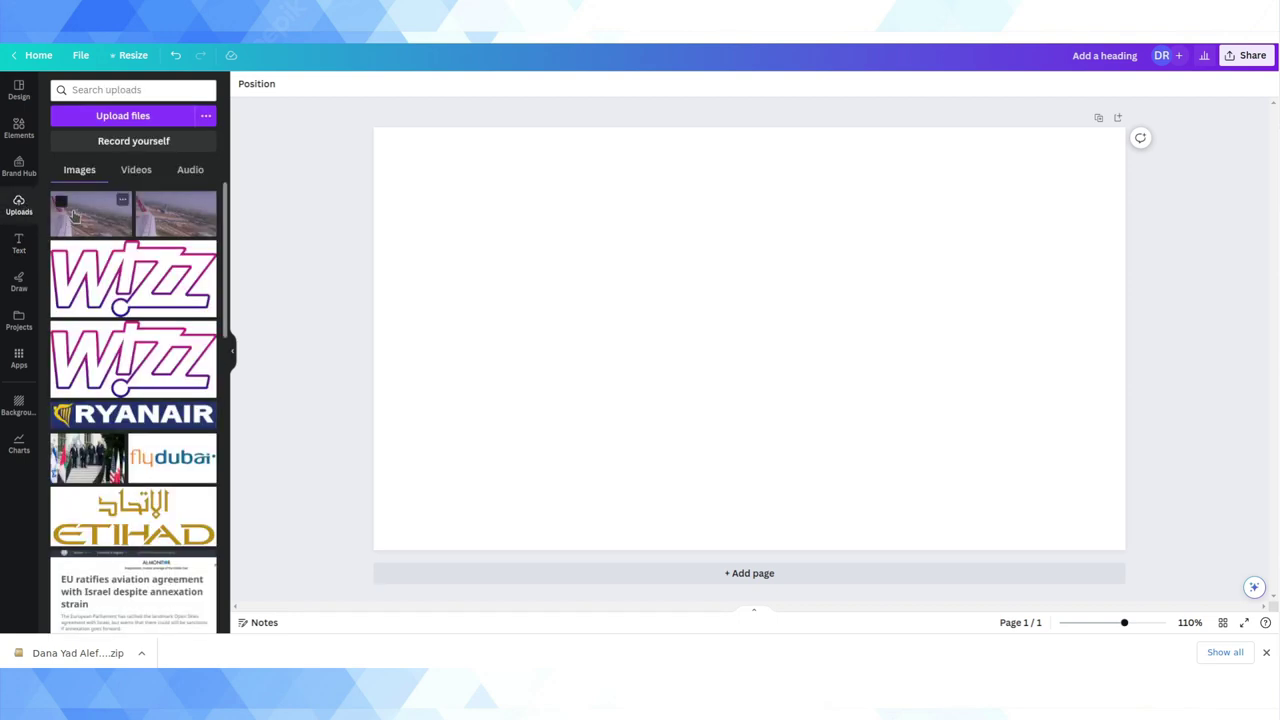
click(73, 215)
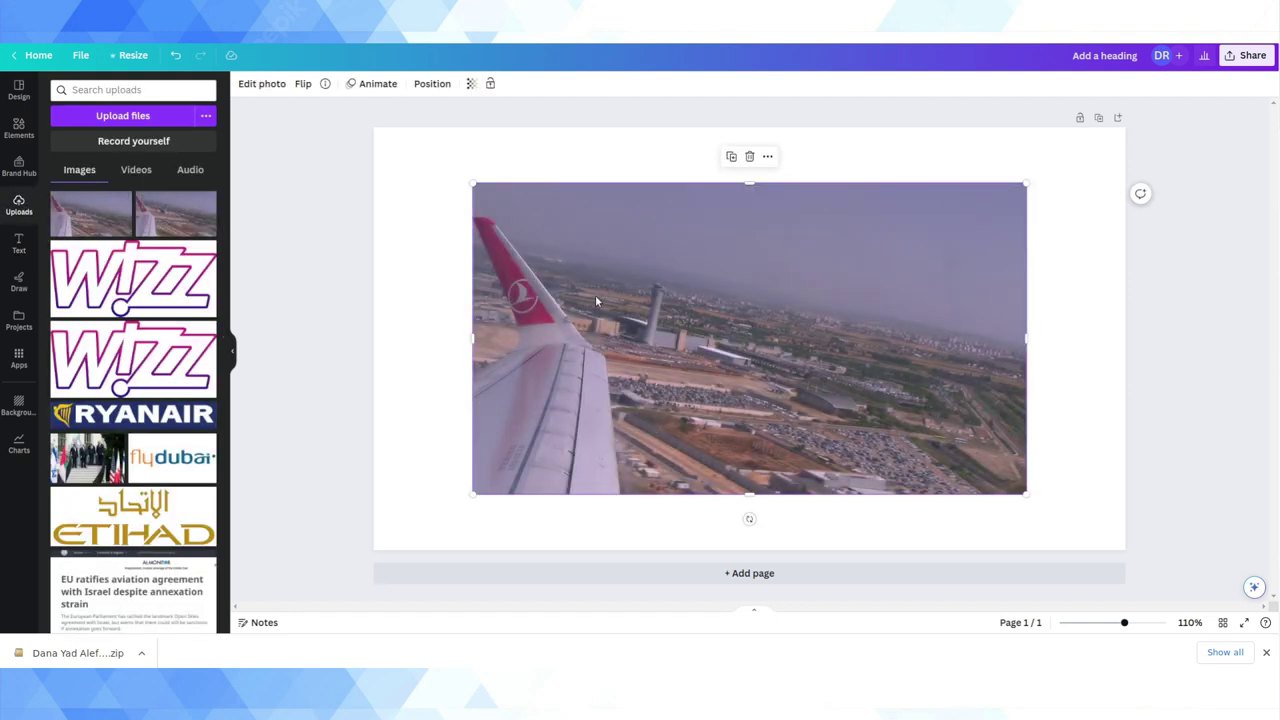
drag(589, 296, 494, 238)
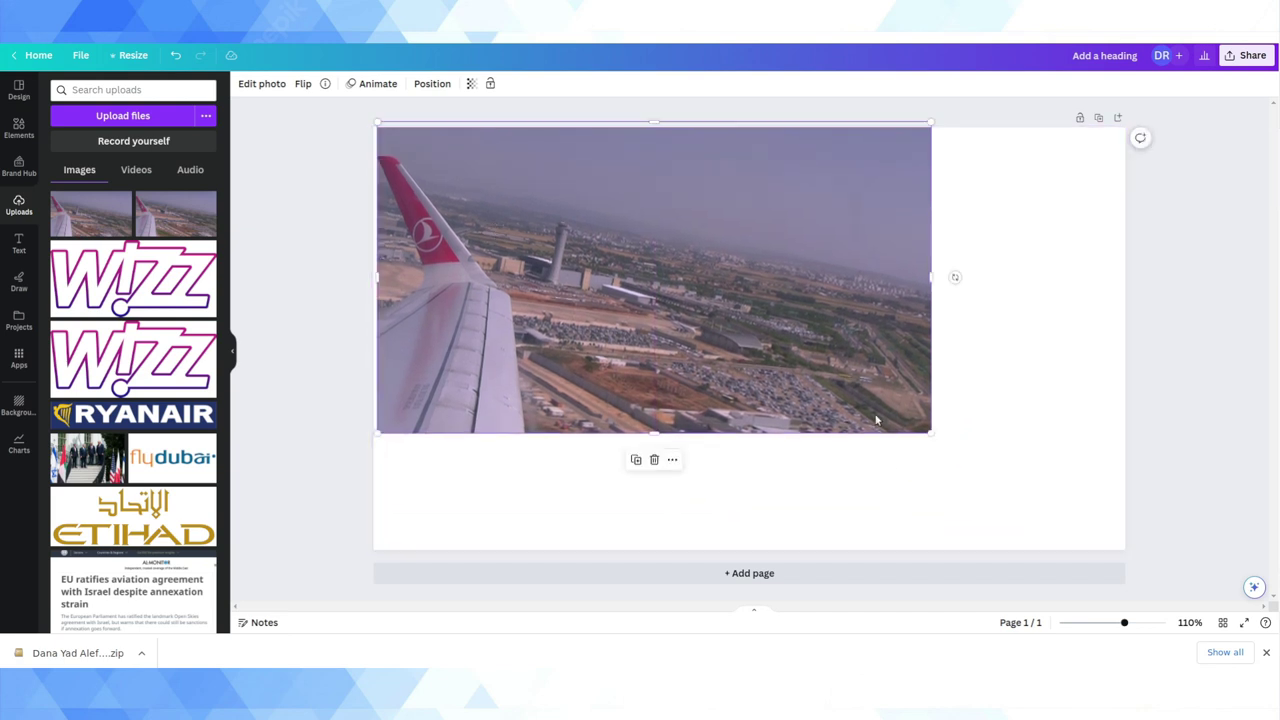
drag(925, 432, 1171, 537)
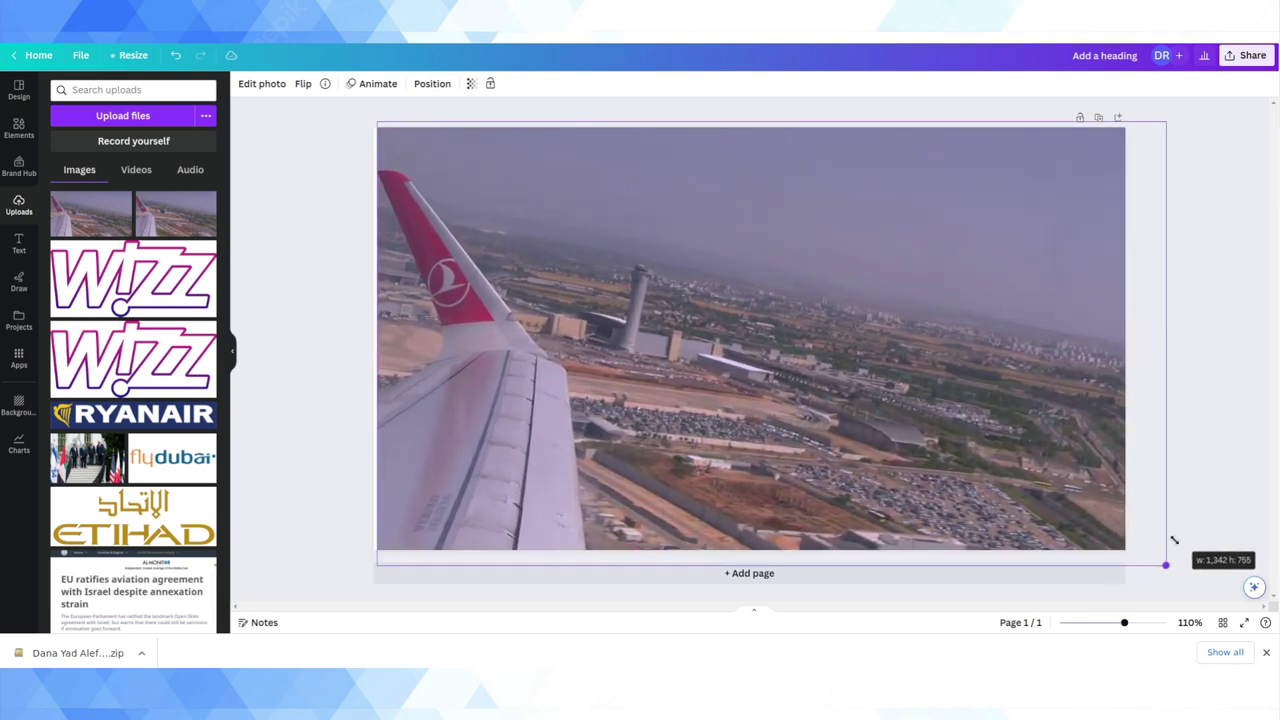
mouse_move(772, 376)
mouse_down()
mouse_move(742, 370)
mouse_move(760, 374)
mouse_up()
click(1173, 262)
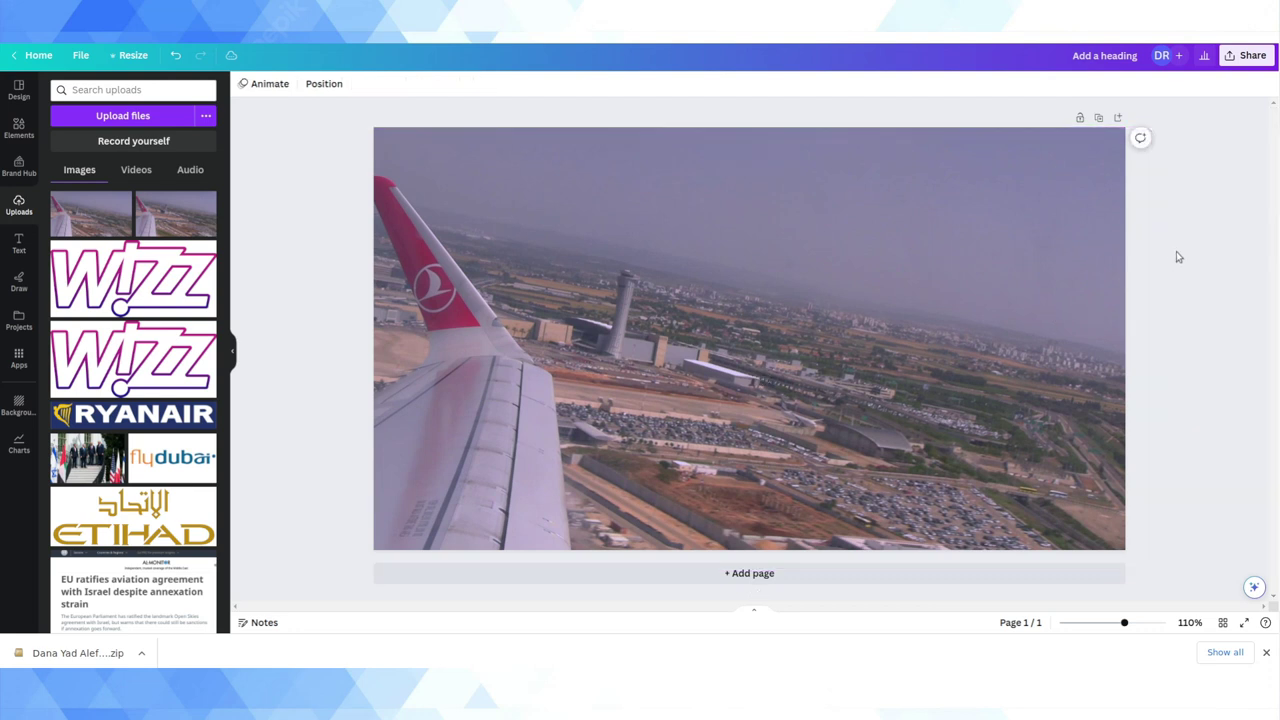
Add an 'Add a heading' text box and choose Upload a font from the font list.
click(18, 243)
click(110, 221)
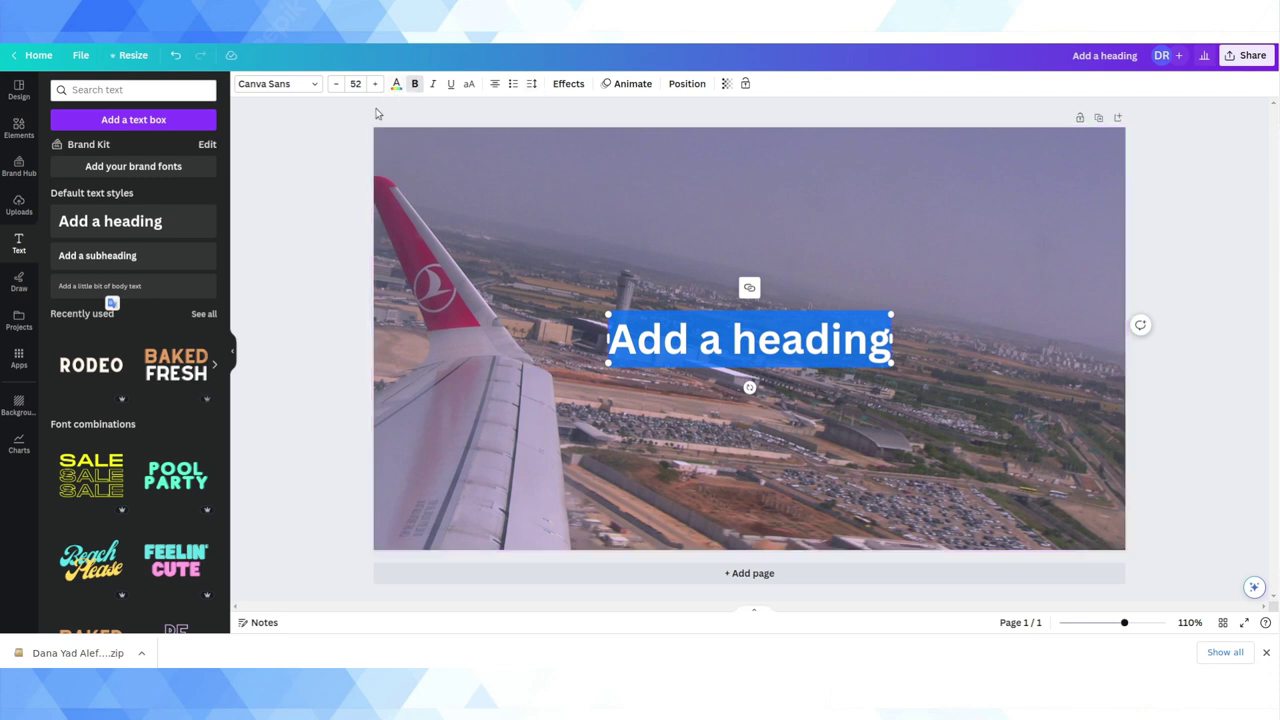
click(305, 88)
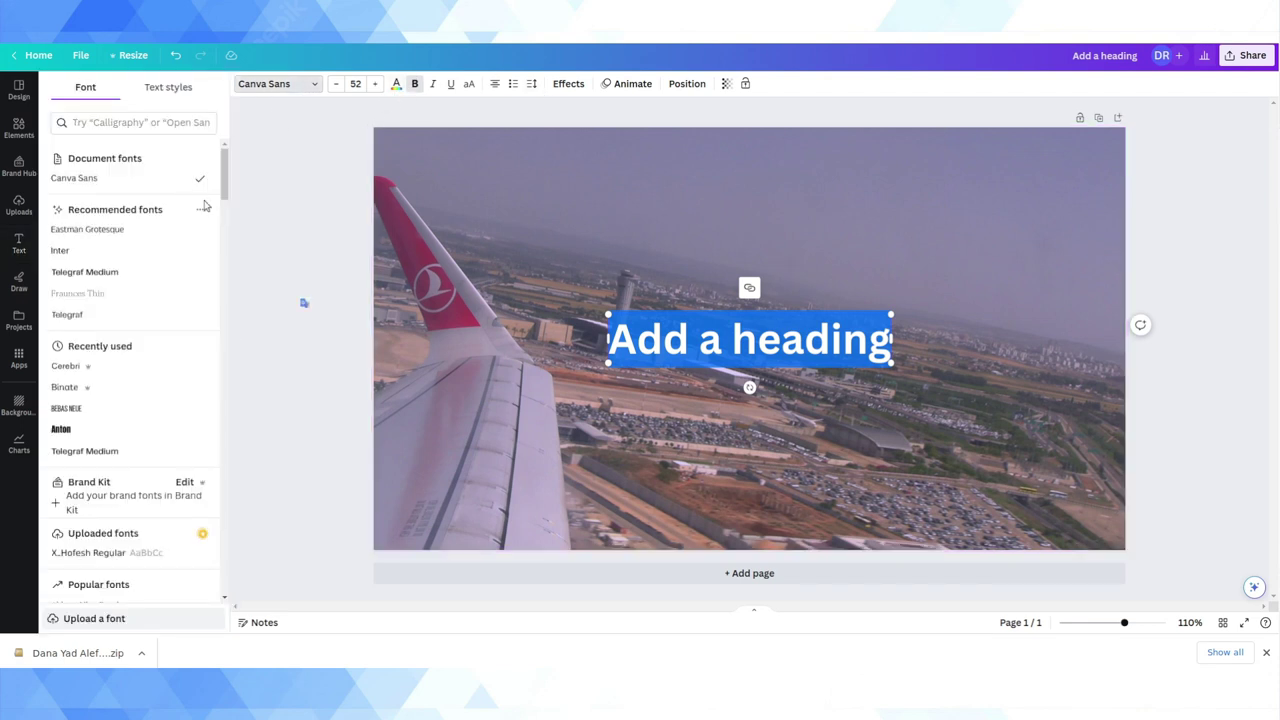
drag(223, 180, 225, 220)
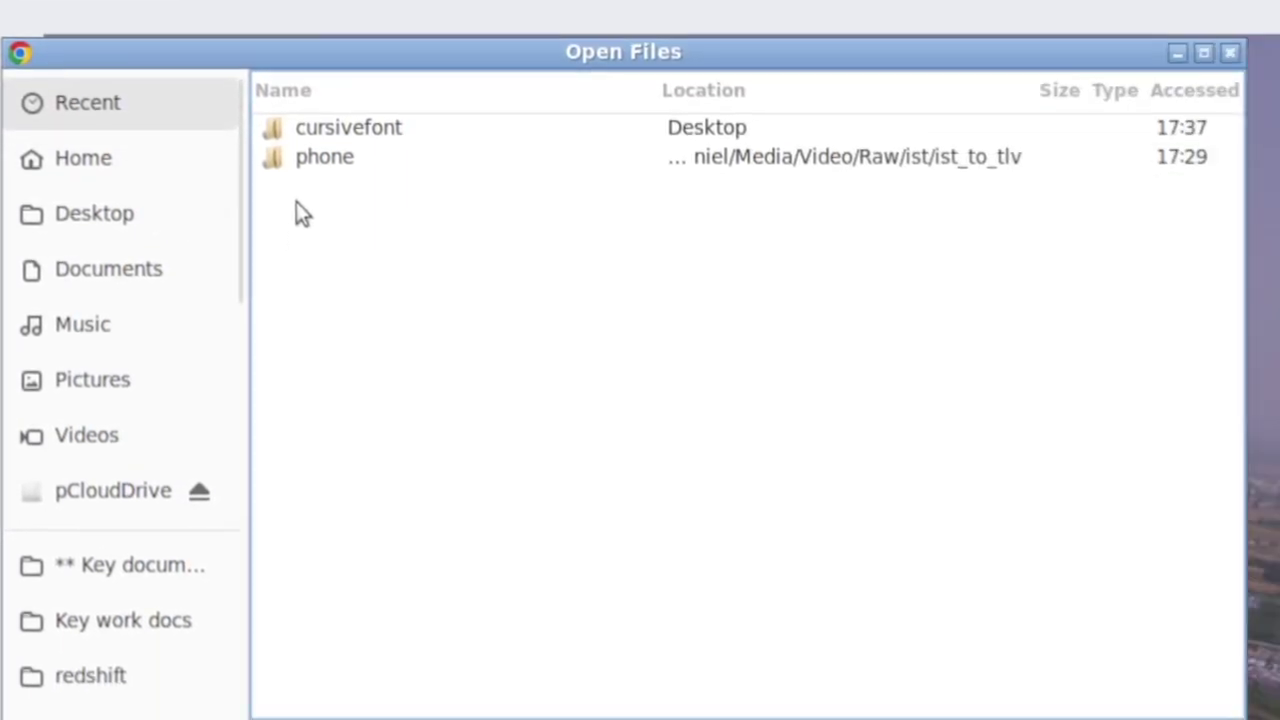
Pick Dana Yad Alef Alef Alef Normal.ttf from the cursivefont folder for upload.
click(330, 135)
double_click(330, 135)
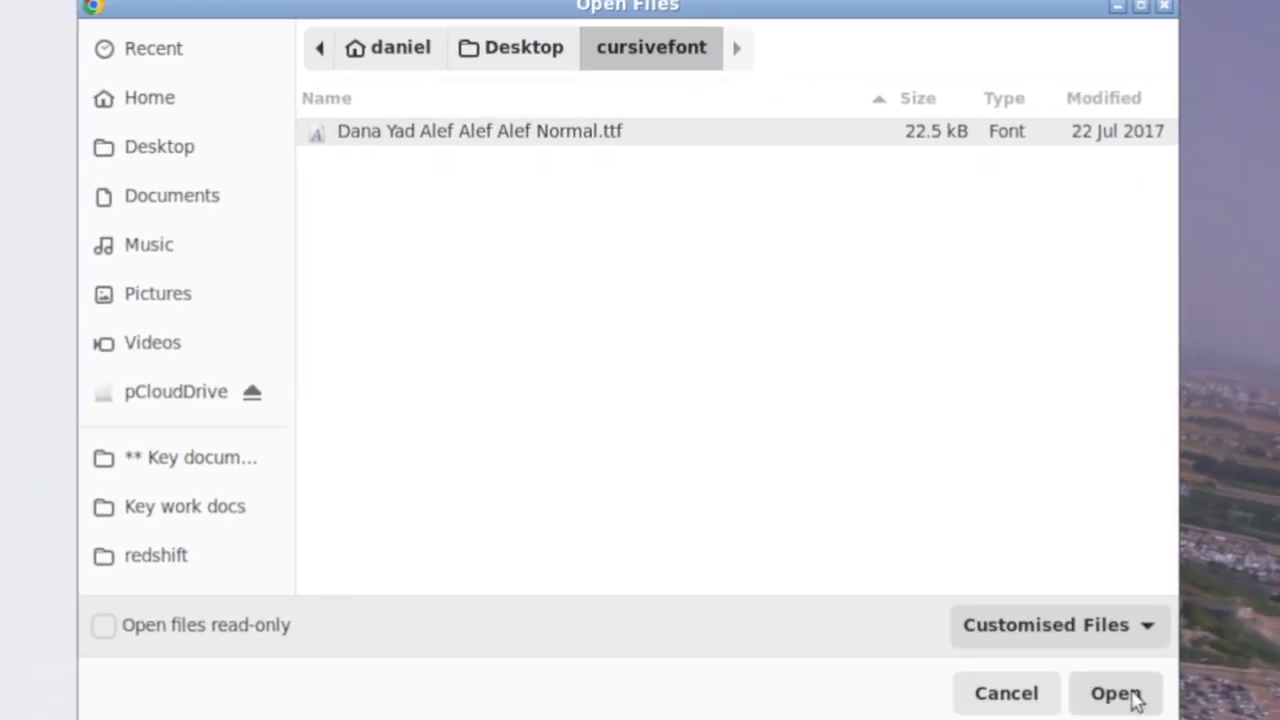
click(1115, 694)
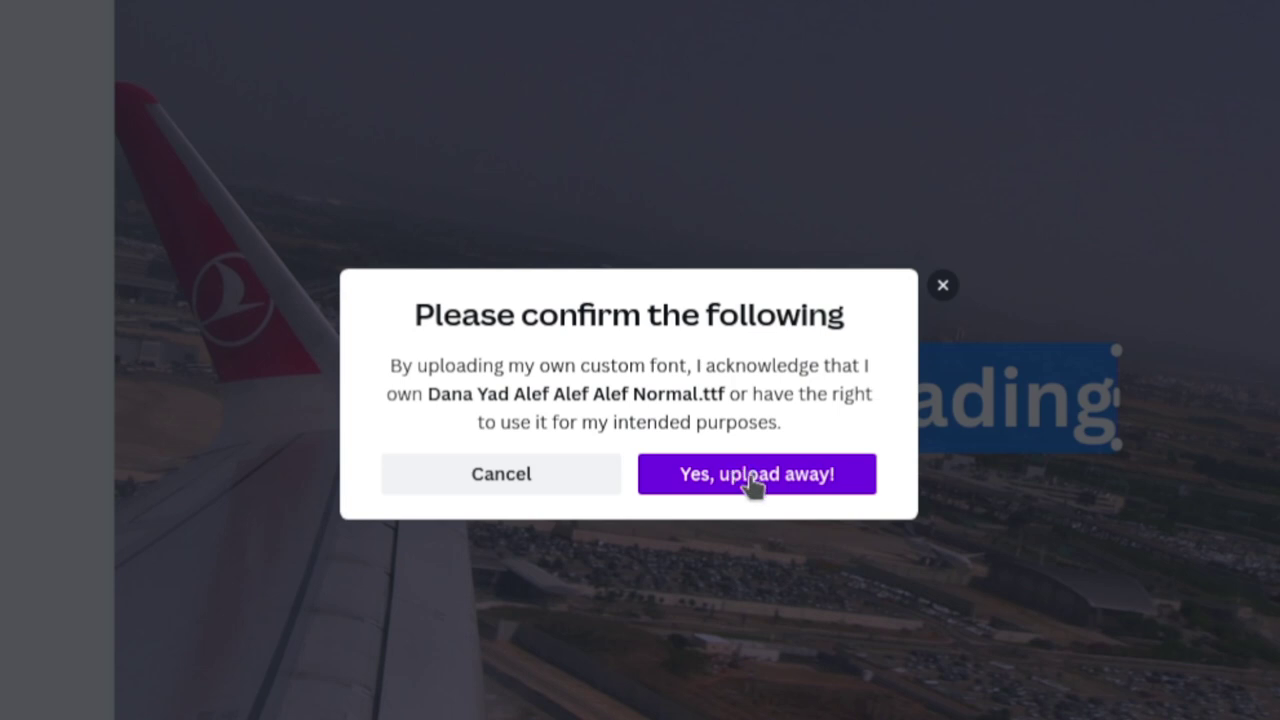
Confirm the rights to upload the Dana Yad font, then reselect the heading.
click(753, 482)
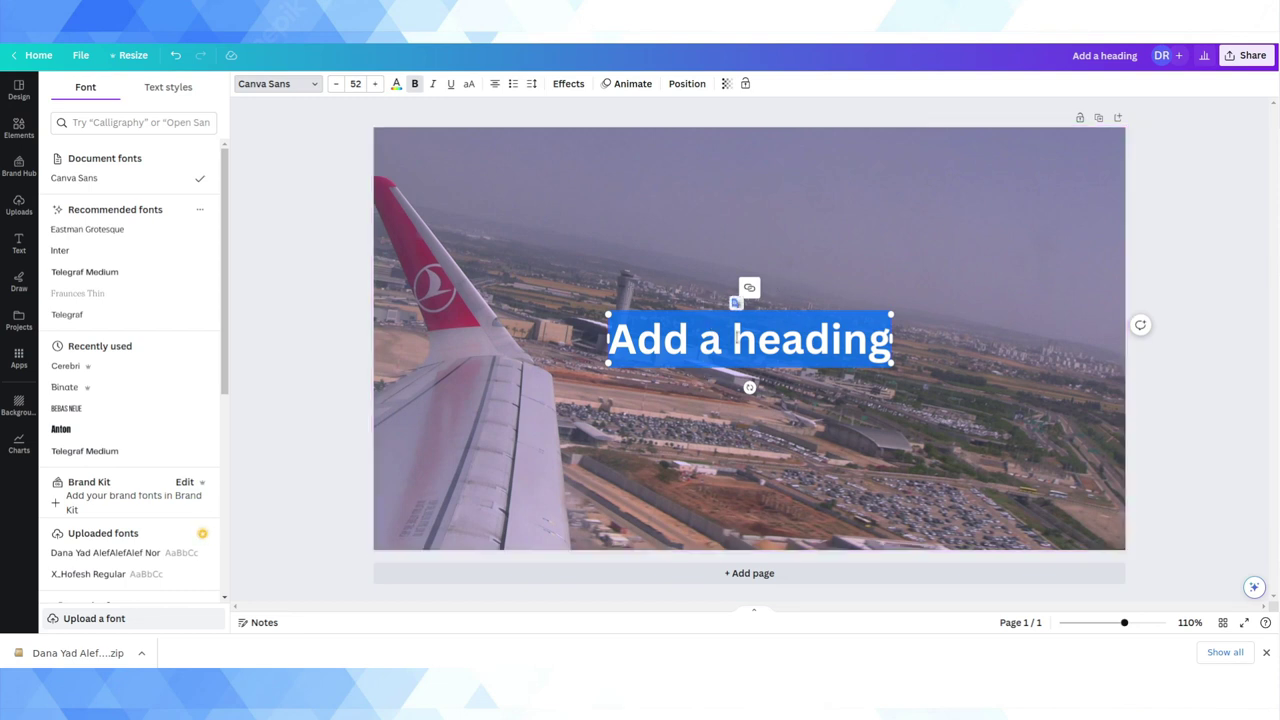
click(638, 452)
click(688, 347)
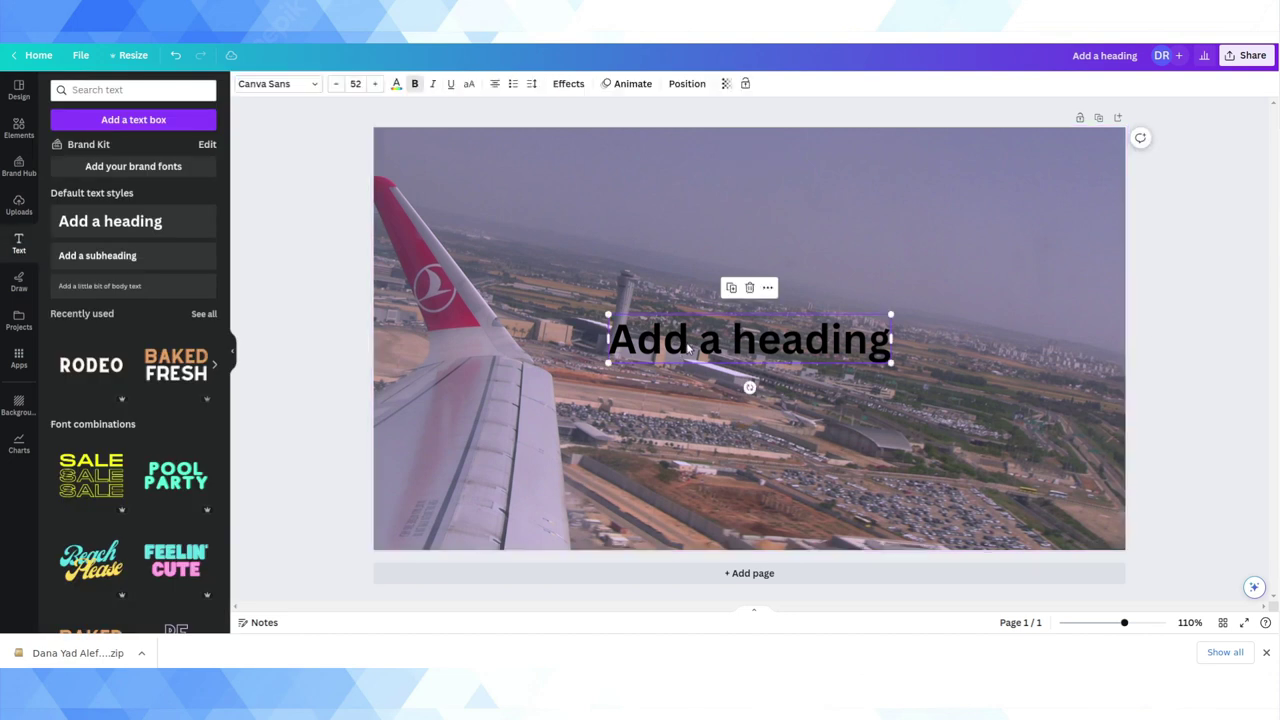
Replace the heading placeholder with the Hebrew text 'טיסה לטורקיה'.
double_click(688, 347)
text(טיס)
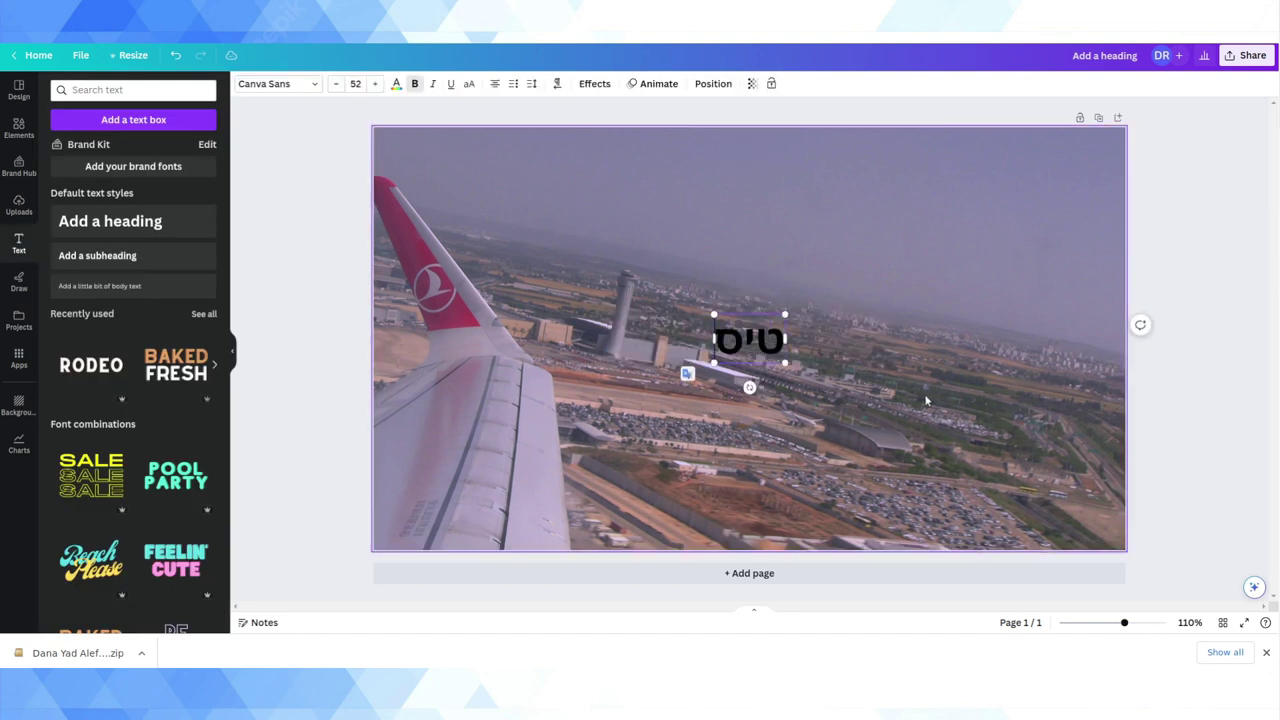
text(ה לטורק)
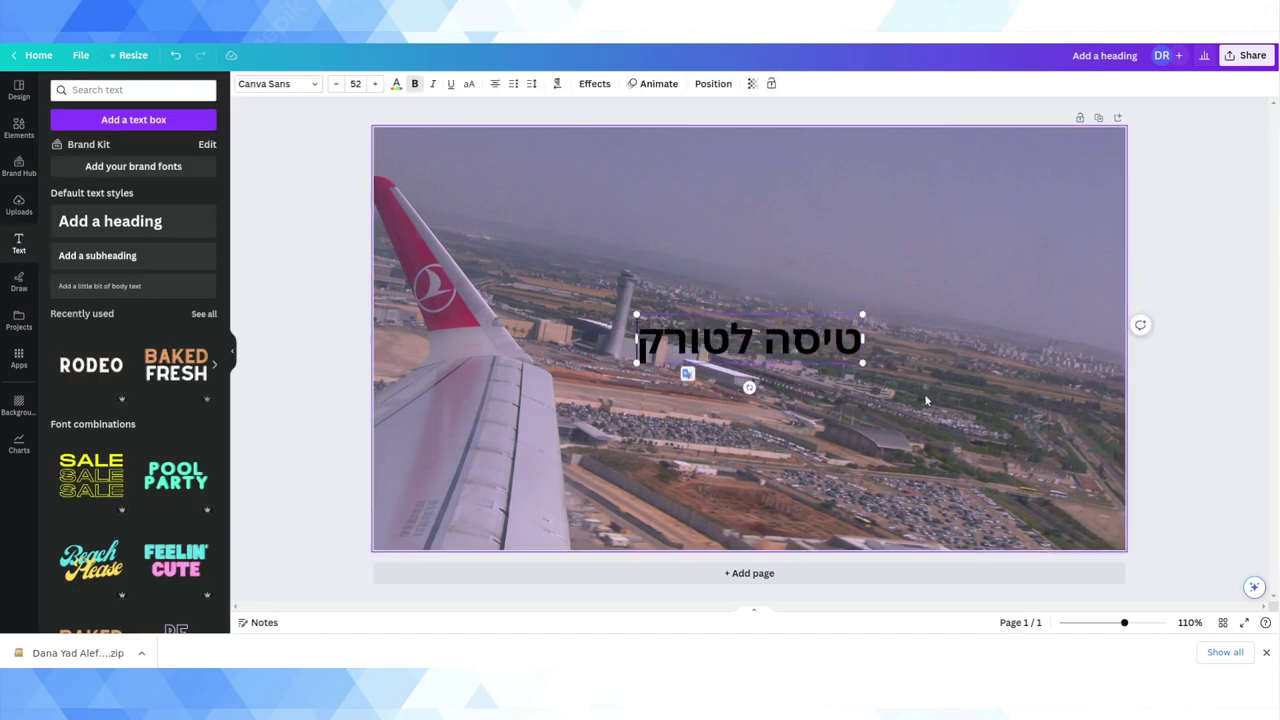
text(יה)
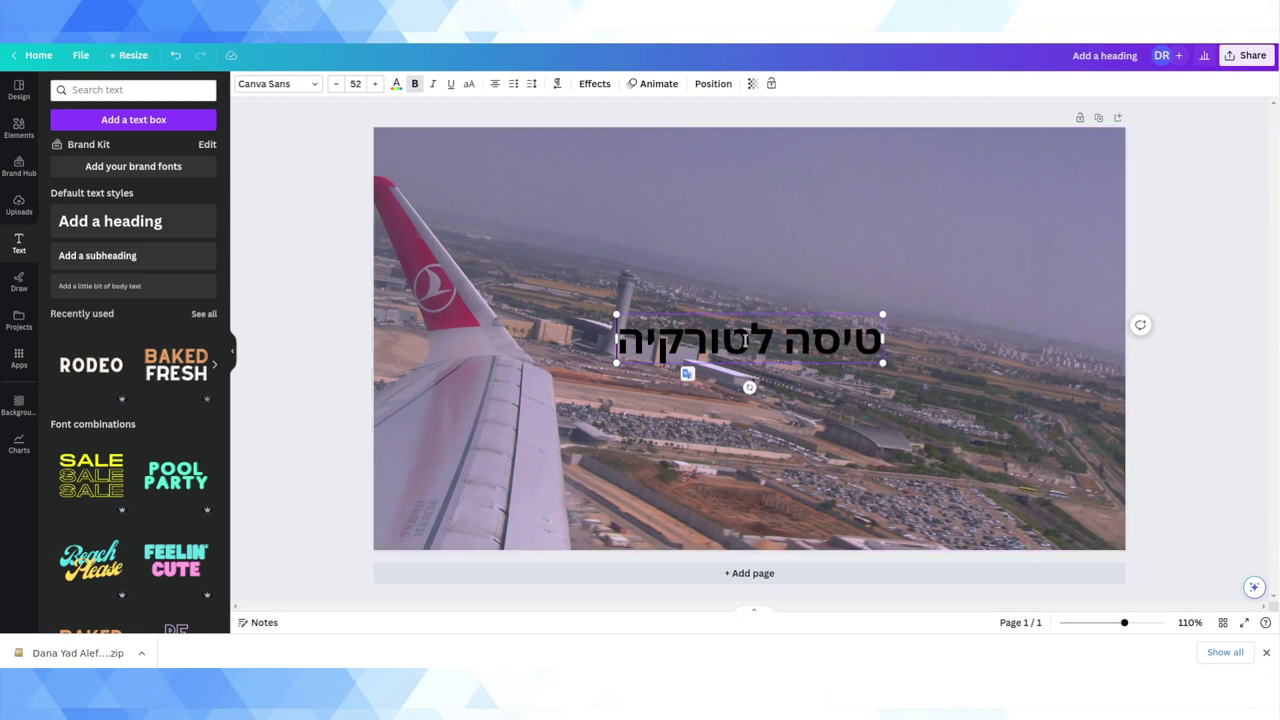
Apply the uploaded Dana Yad AlefAlefAlef font, enlarge the heading to size 128 and centre it.
click(298, 86)
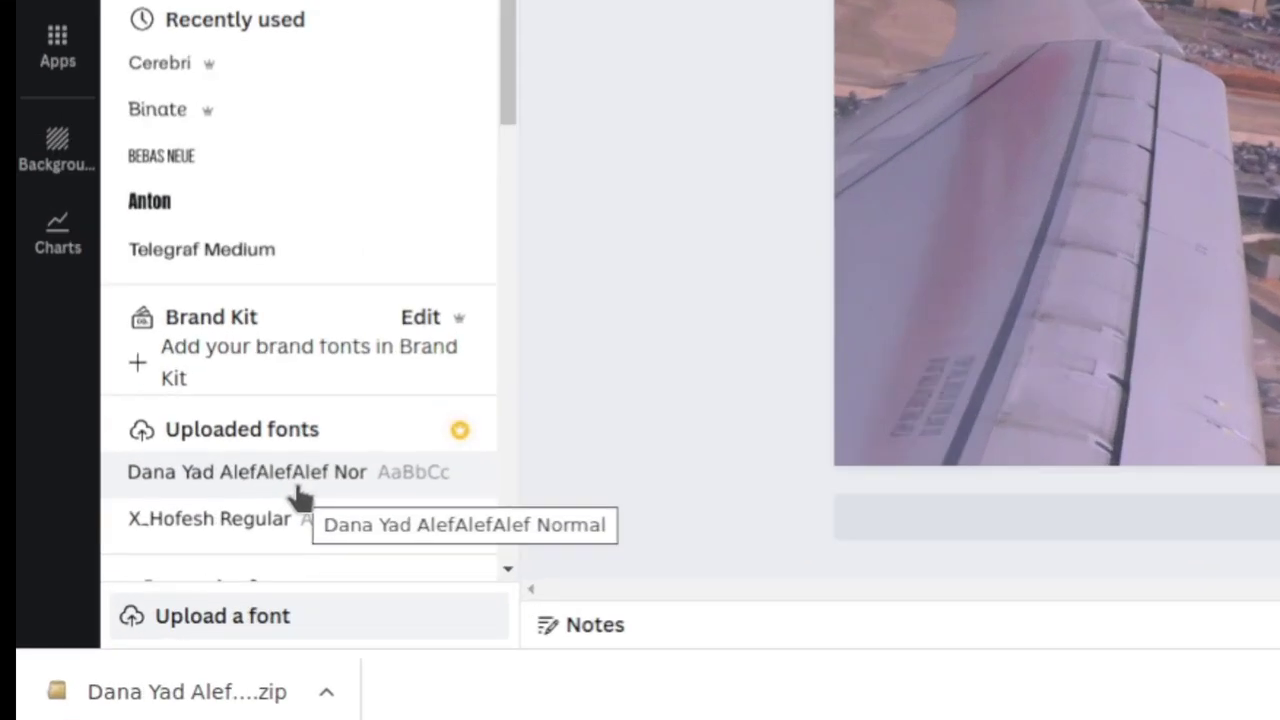
click(297, 473)
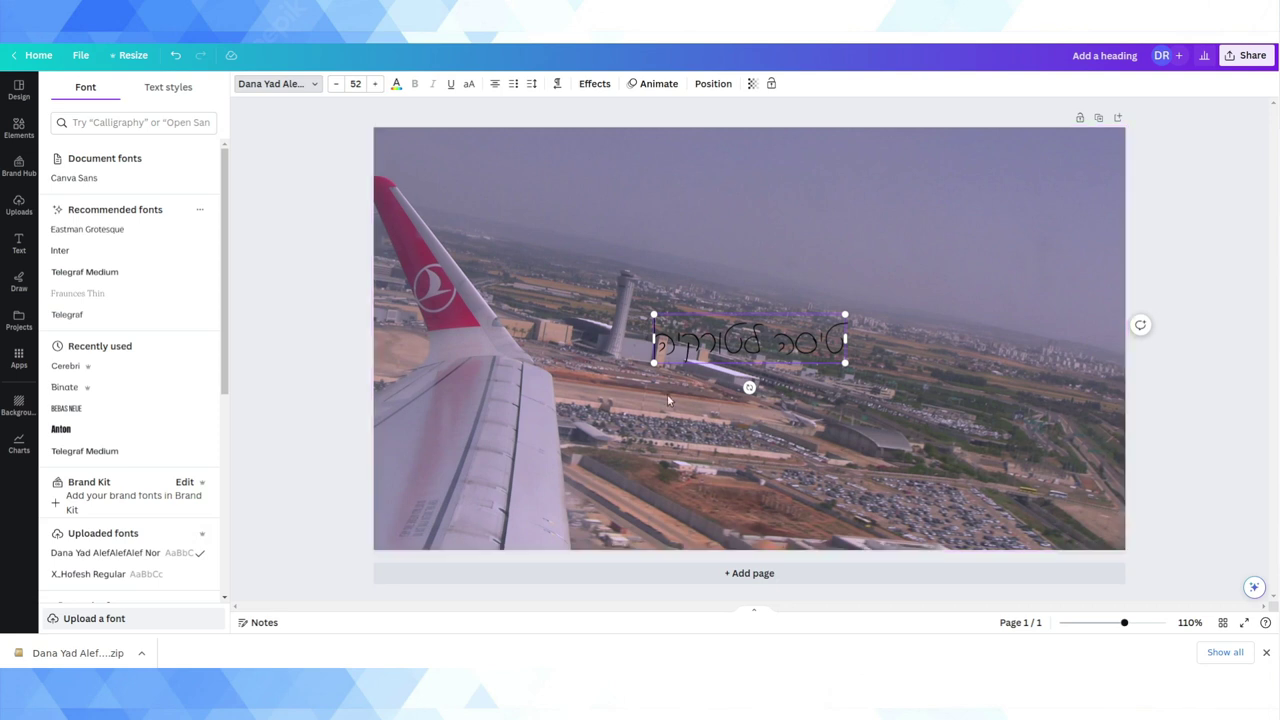
drag(654, 364, 374, 434)
drag(770, 383, 898, 333)
click(659, 496)
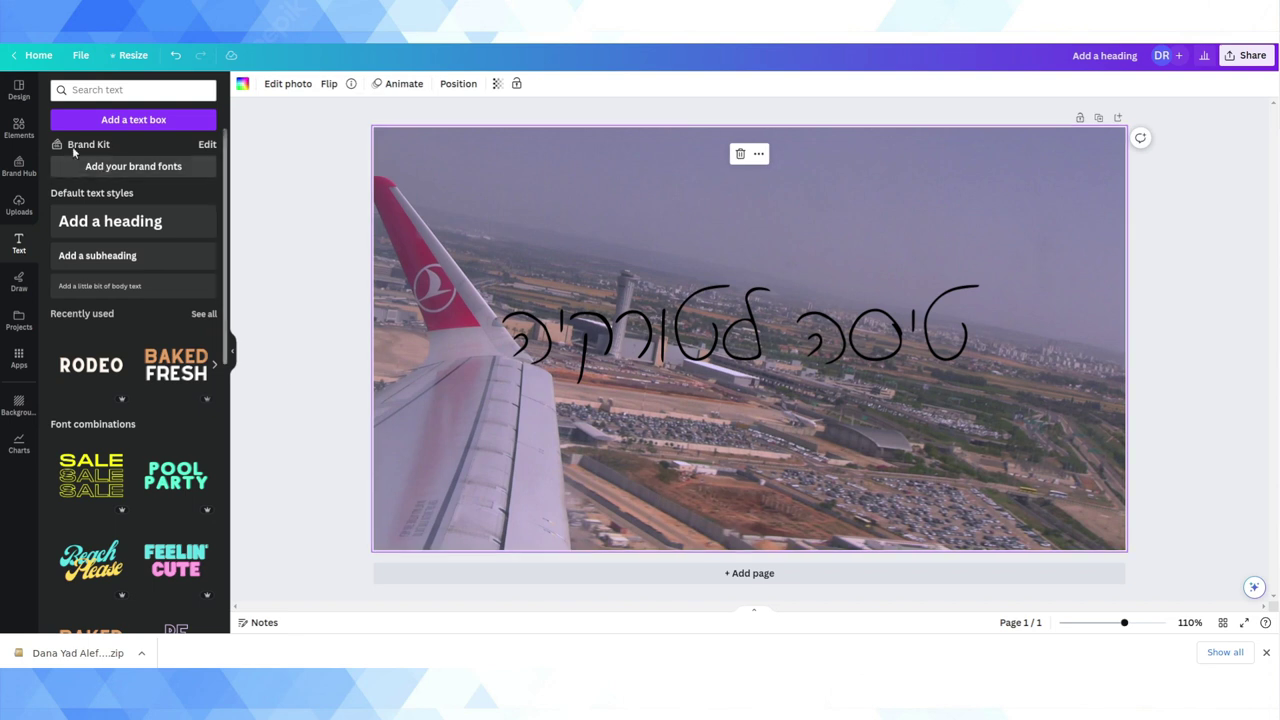
Add a white rounded square and send it behind the heading.
click(18, 128)
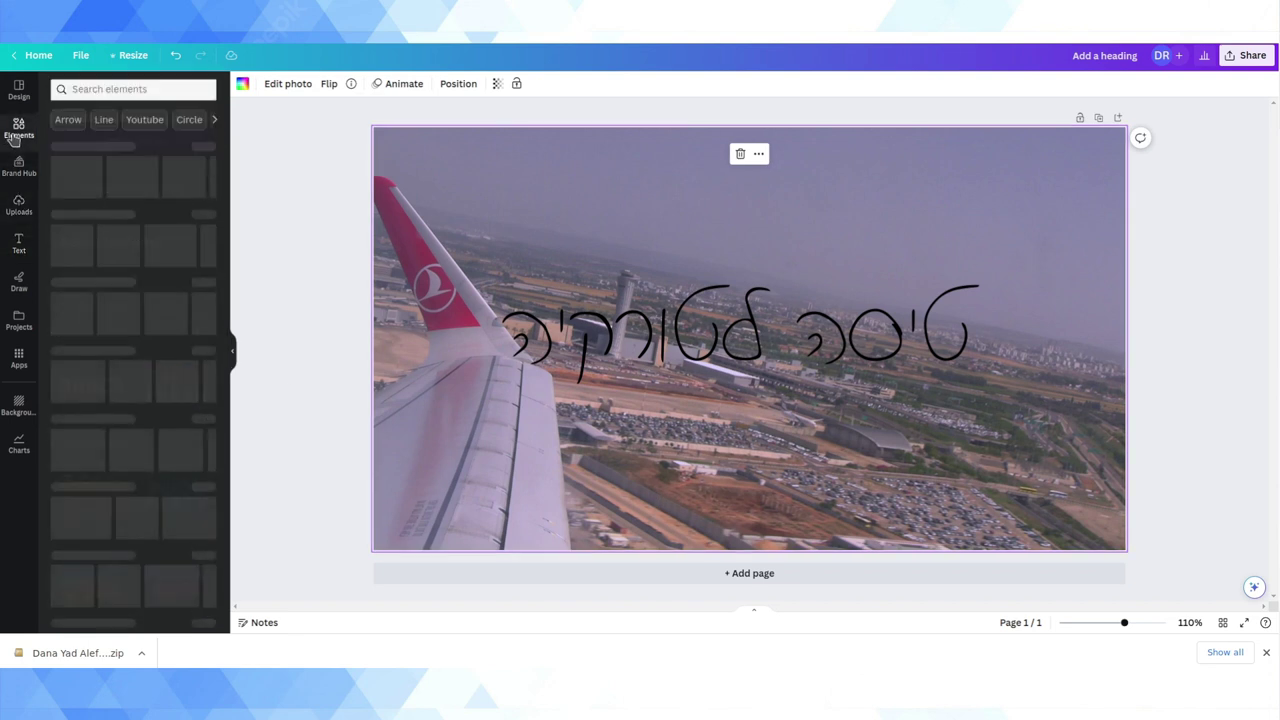
click(80, 180)
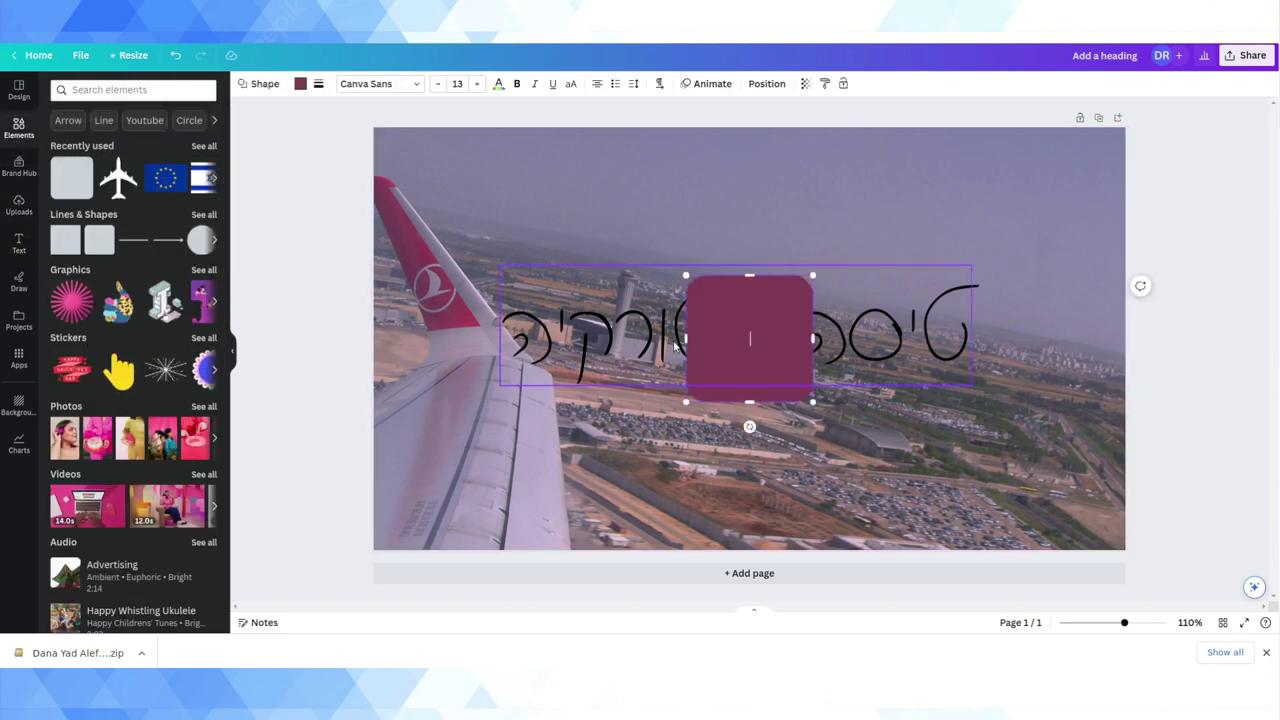
drag(770, 340, 537, 344)
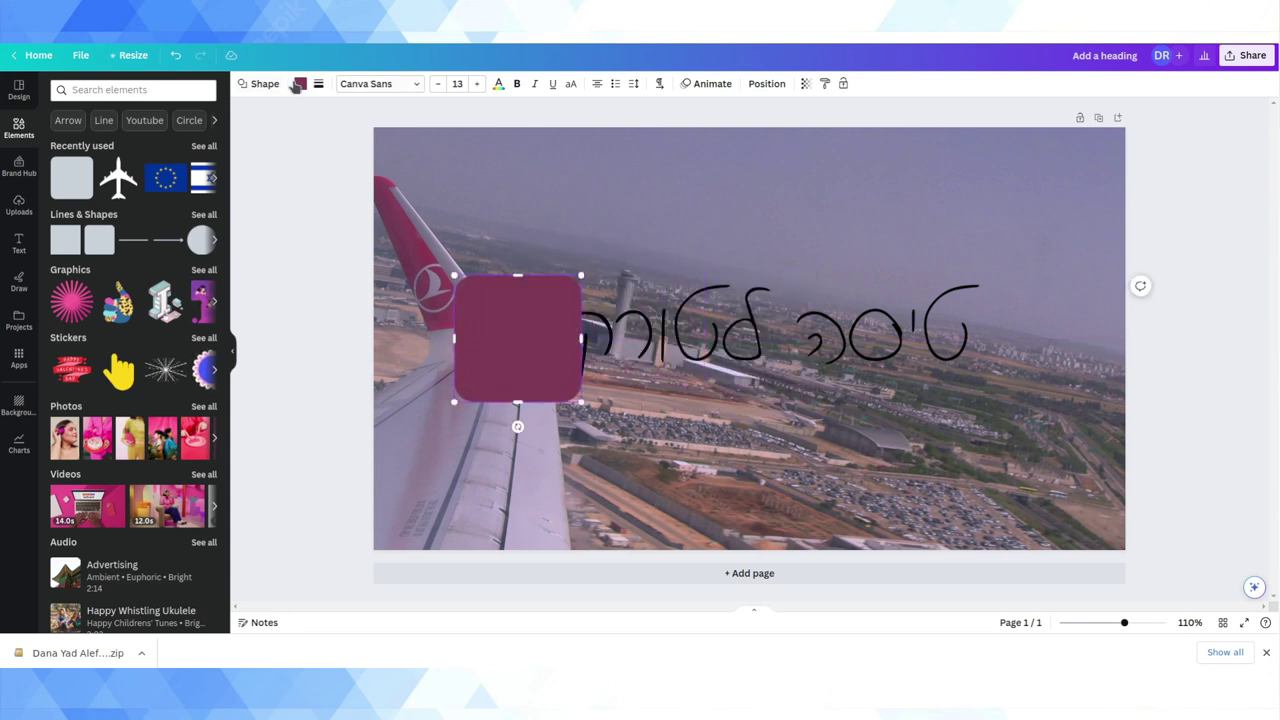
click(300, 83)
click(205, 367)
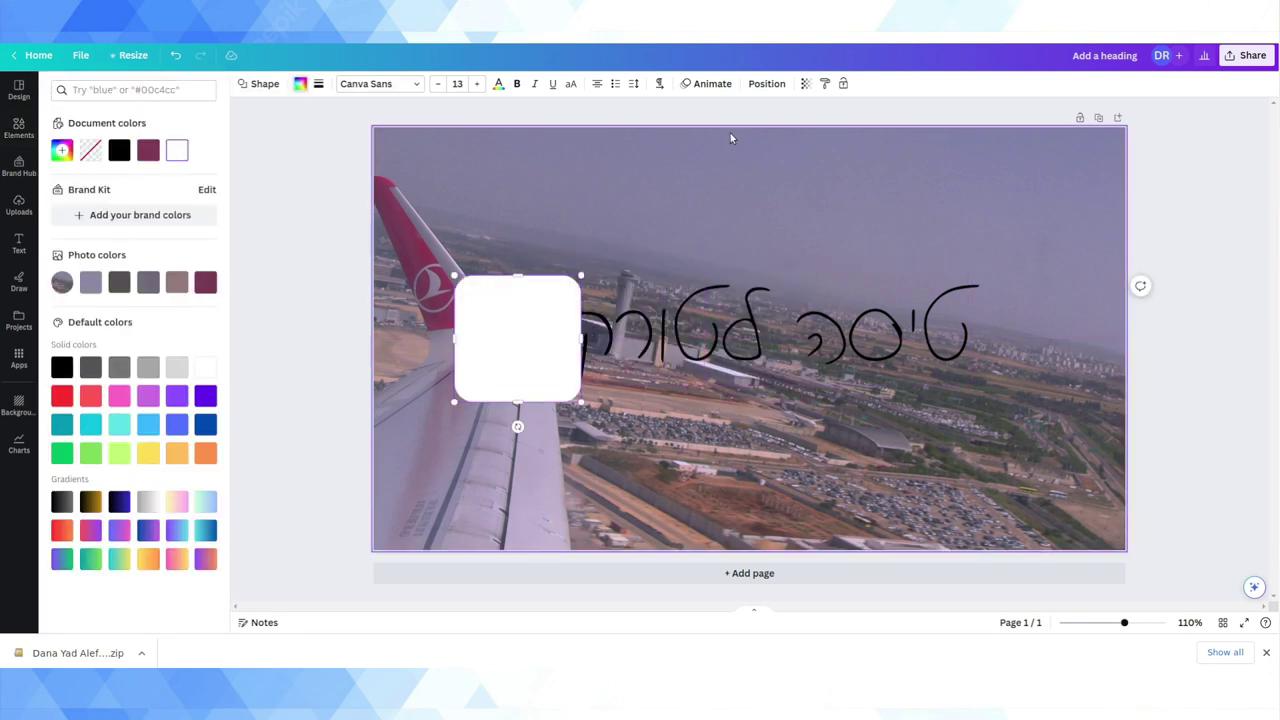
right_click(532, 307)
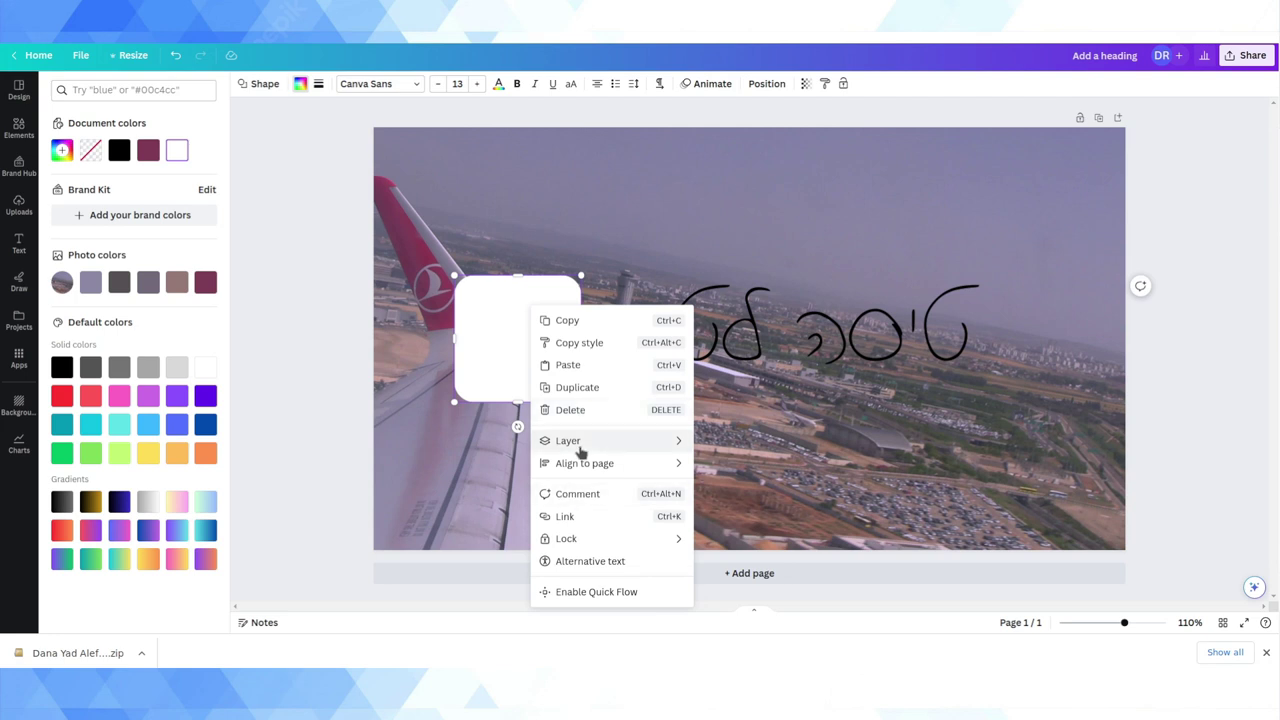
mouse_move(590, 441)
click(794, 512)
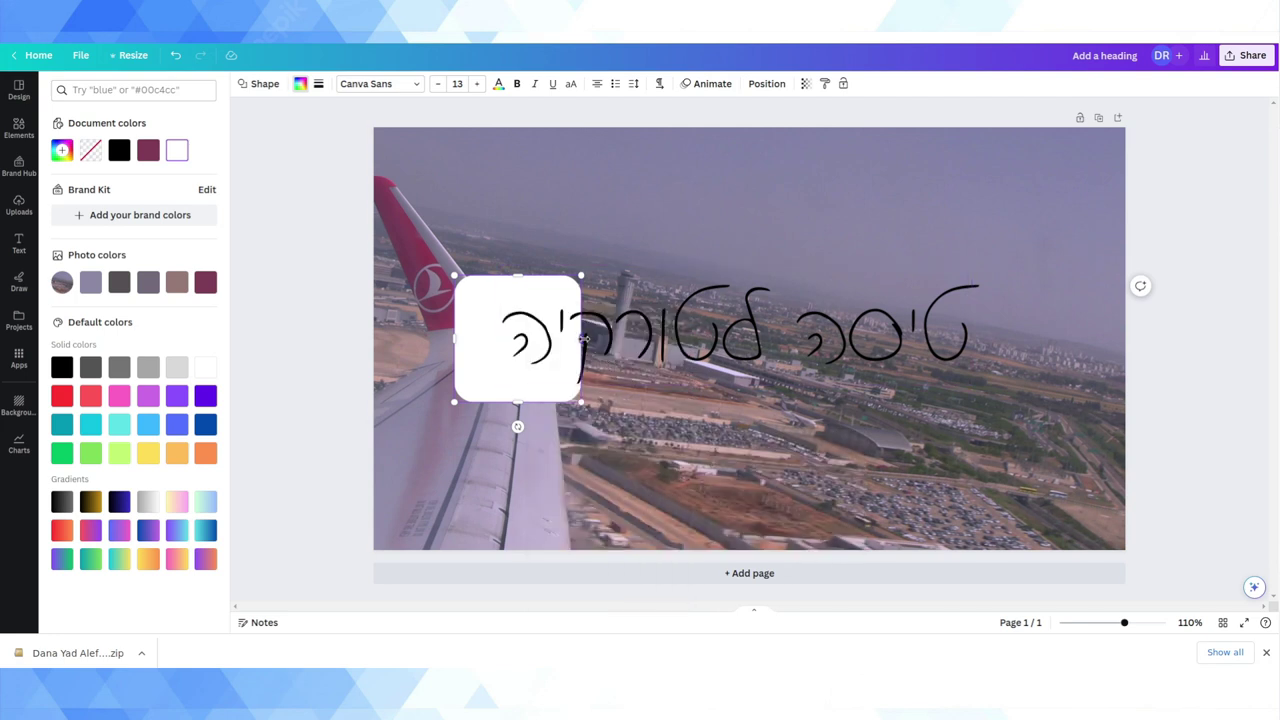
Stretch the white box wider and taller to frame the whole heading.
drag(581, 338, 1028, 340)
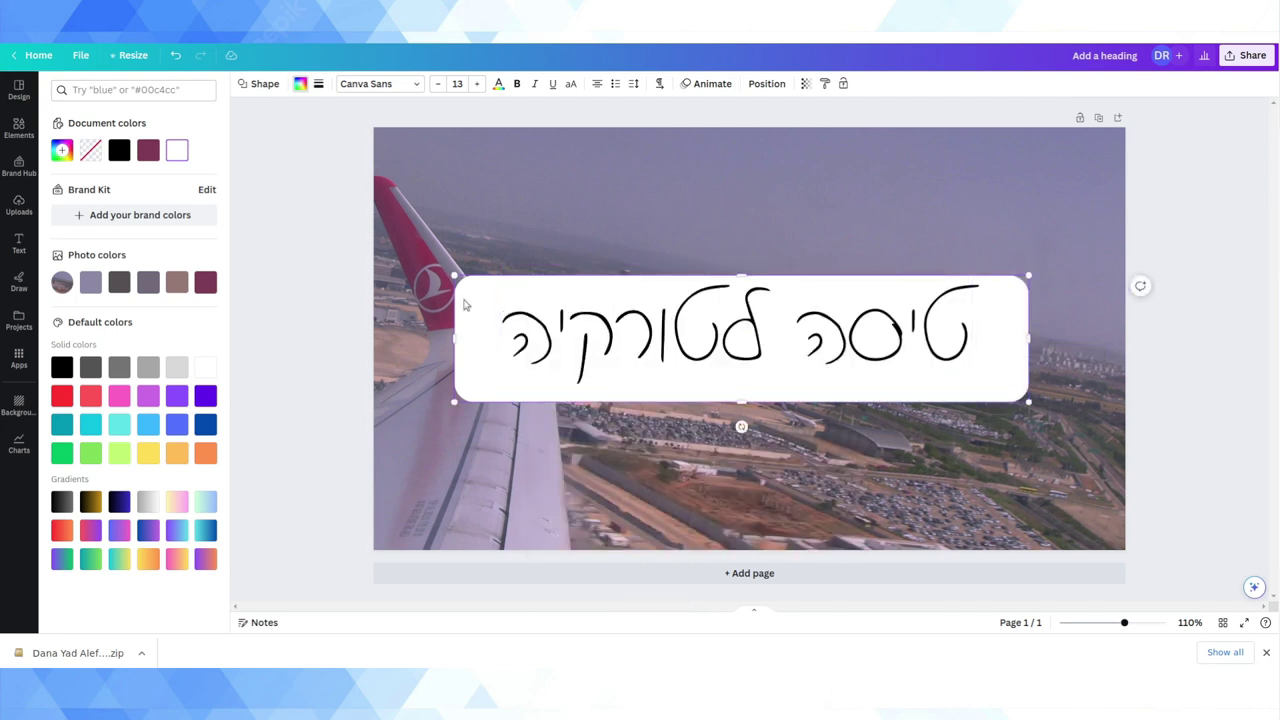
drag(463, 300, 467, 297)
drag(741, 398, 741, 445)
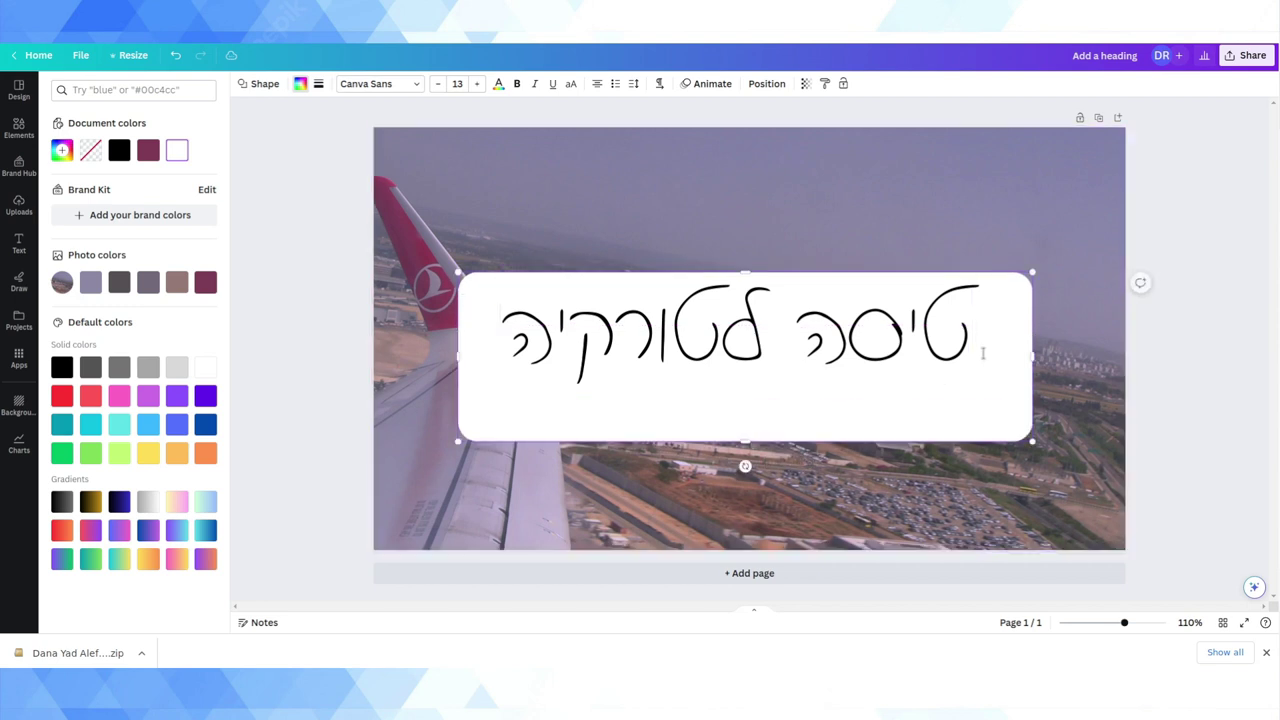
drag(994, 370, 994, 346)
Replace 'טיסה לטורקיה' in the white box with a Hebrew first name, correcting its final letter.
click(931, 337)
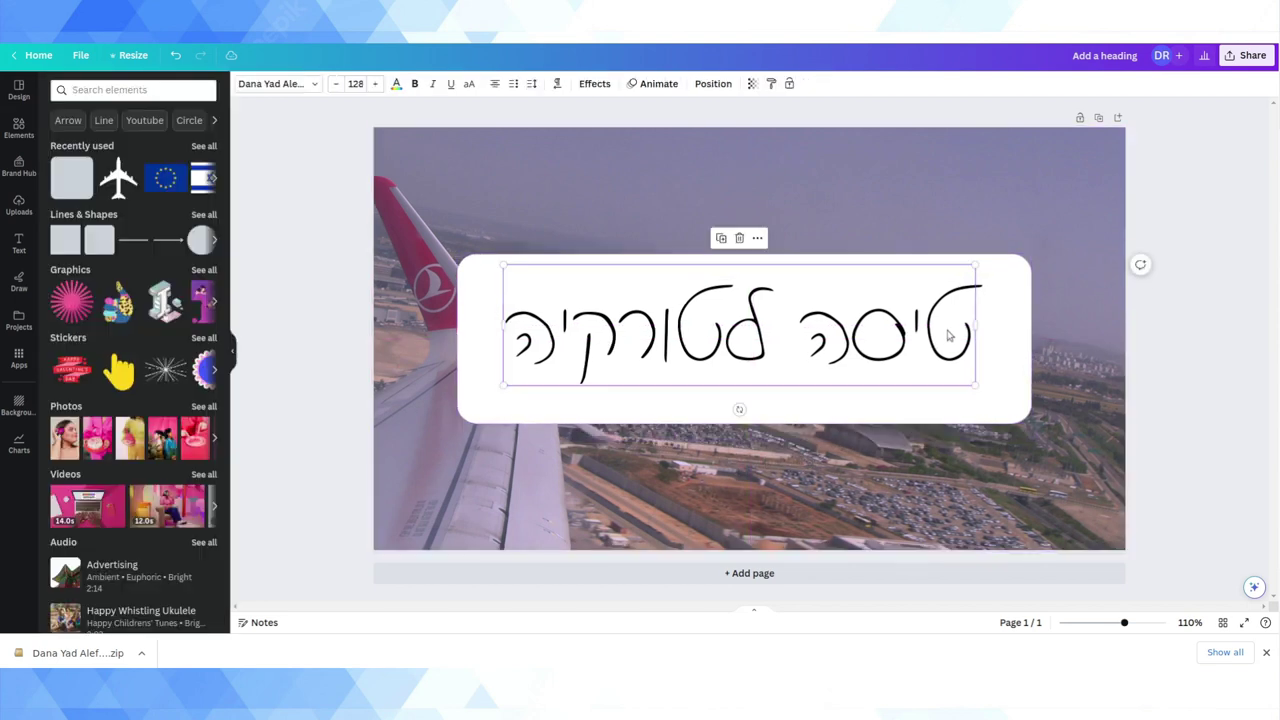
click(920, 335)
key(ctrl+a)
text(ד)
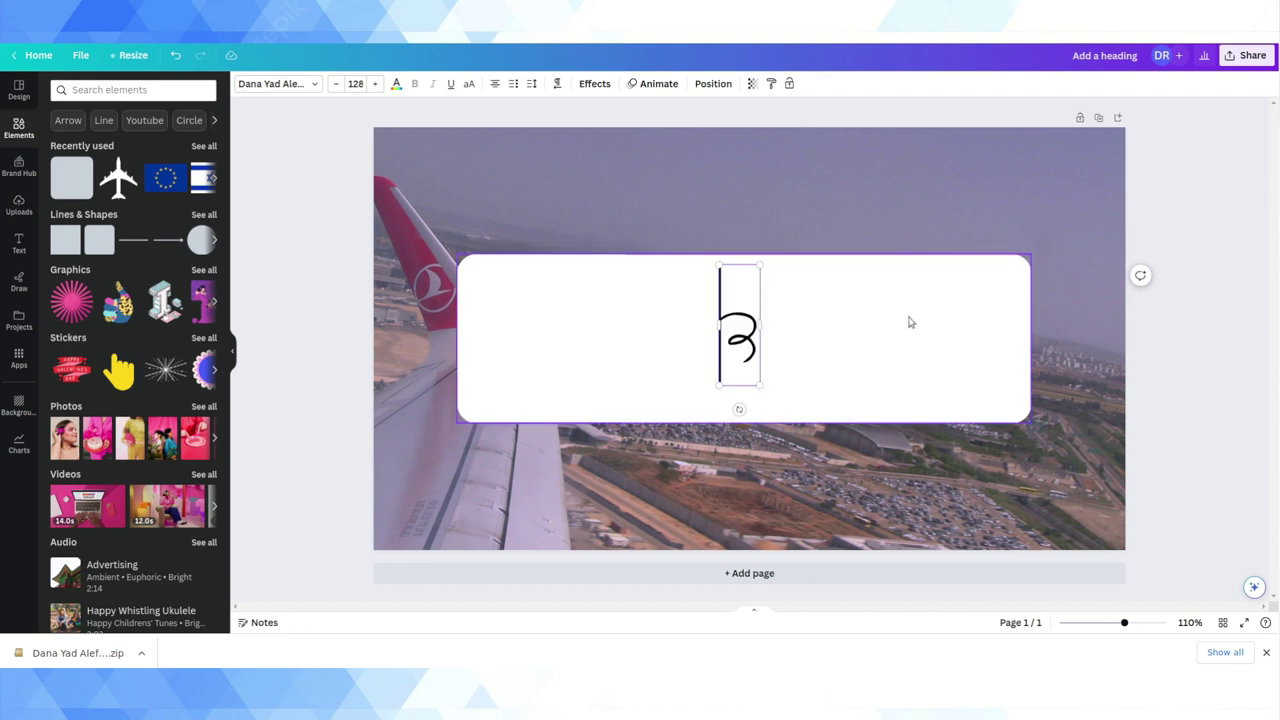
text(ניאל)
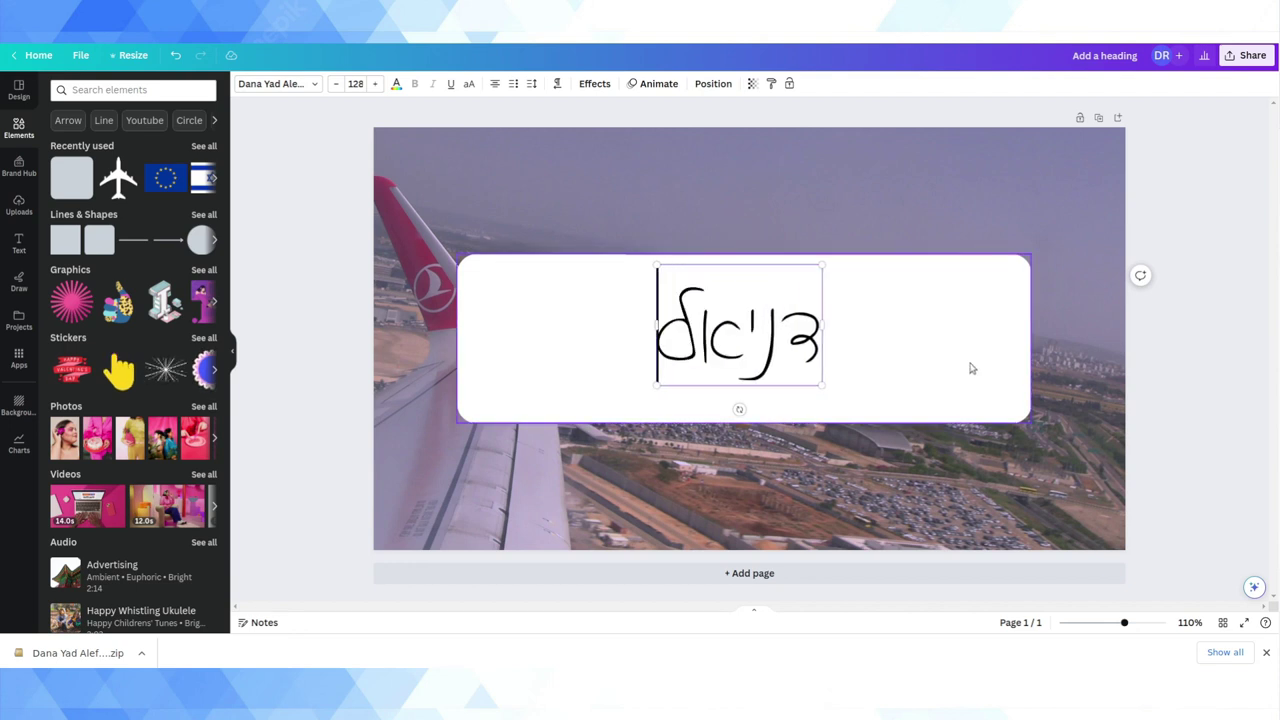
key(BackSpace)
text(ל)
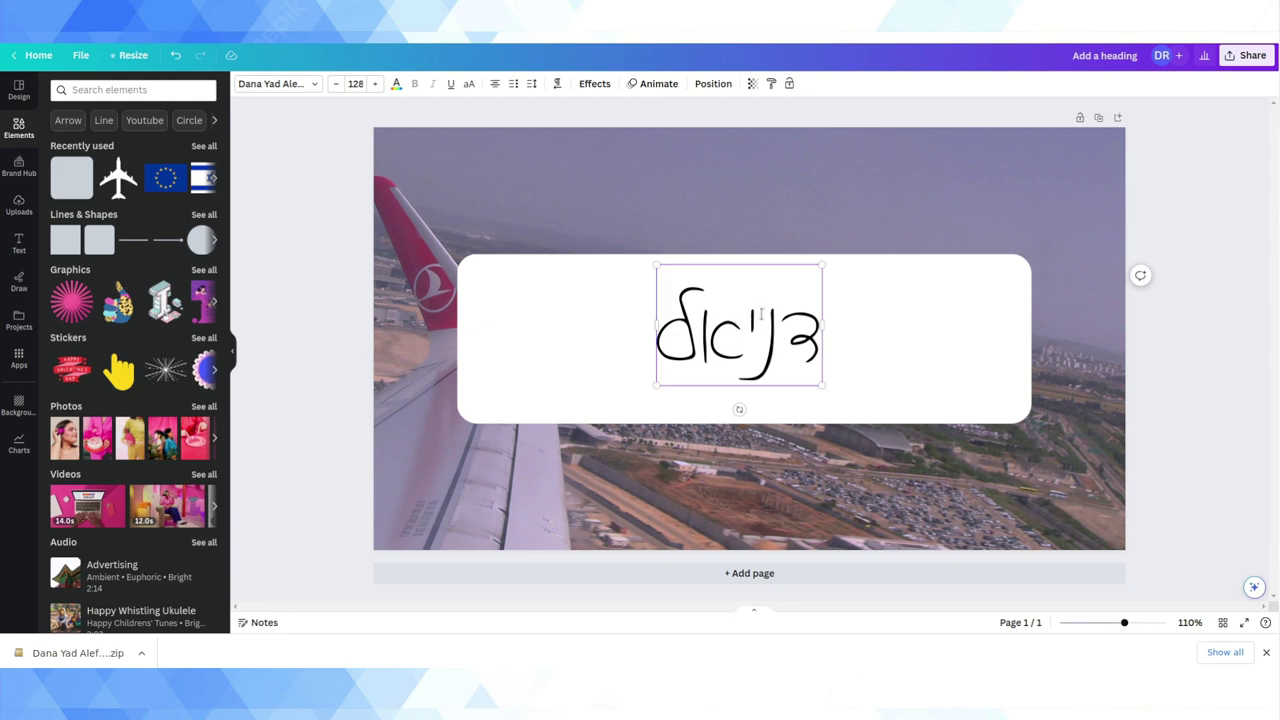
Search the font list for 'alef' and apply the Alef font to the name.
click(305, 85)
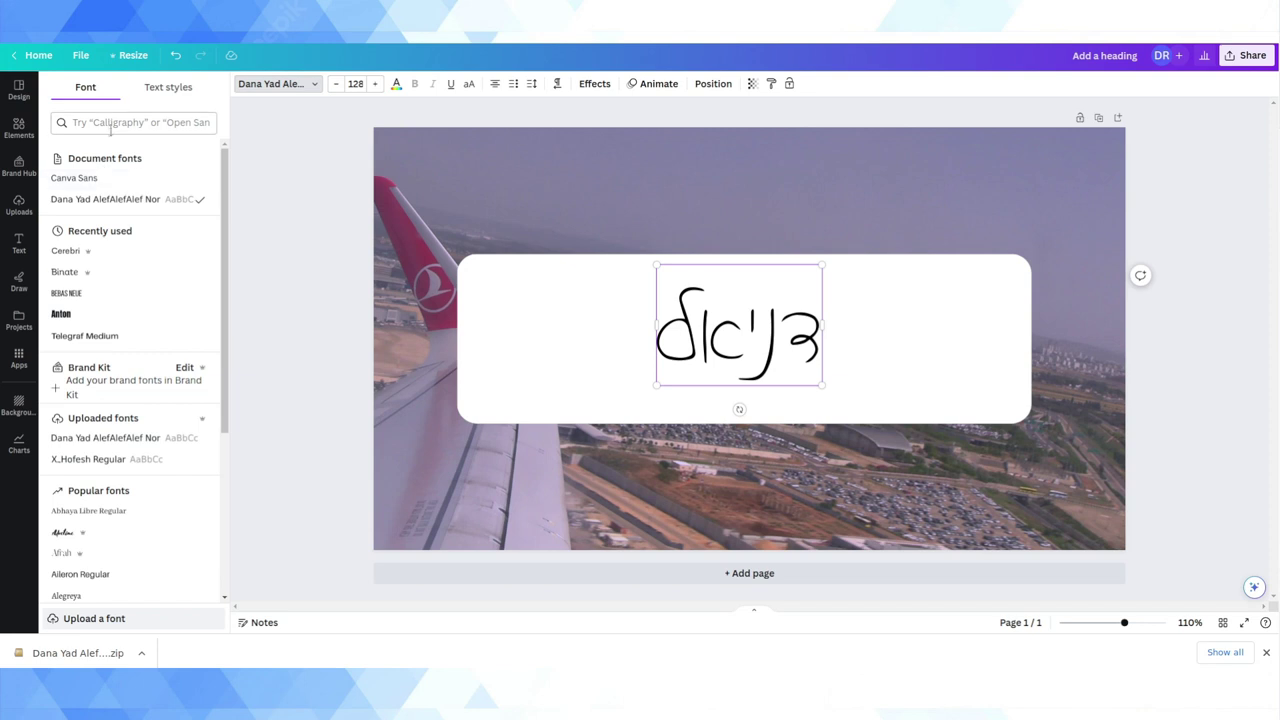
click(180, 122)
text(alef)
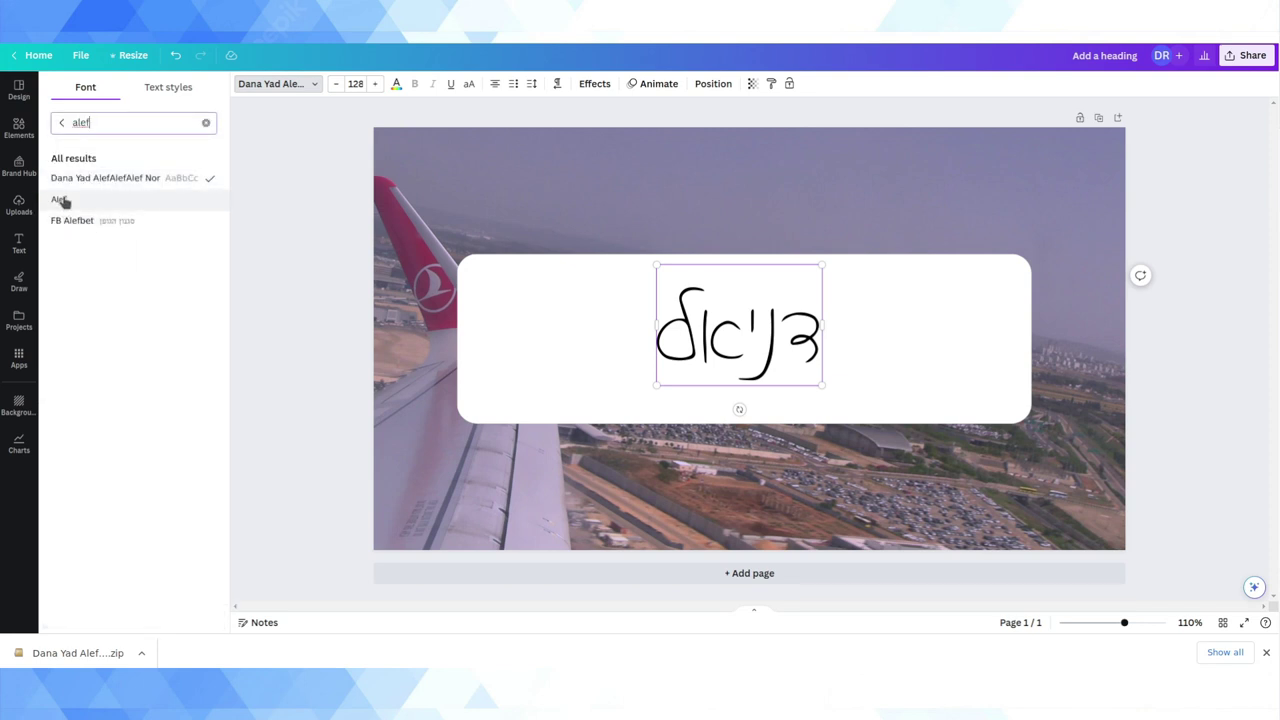
click(61, 200)
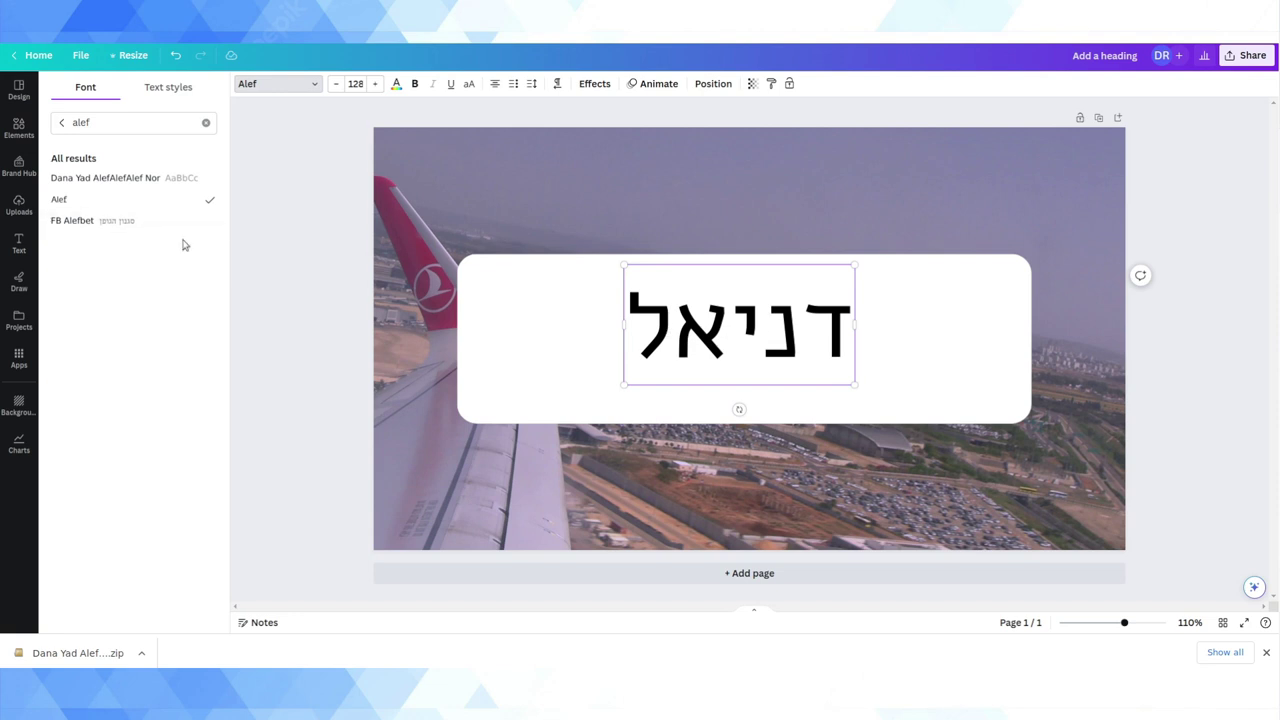
click(89, 179)
drag(656, 385, 511, 455)
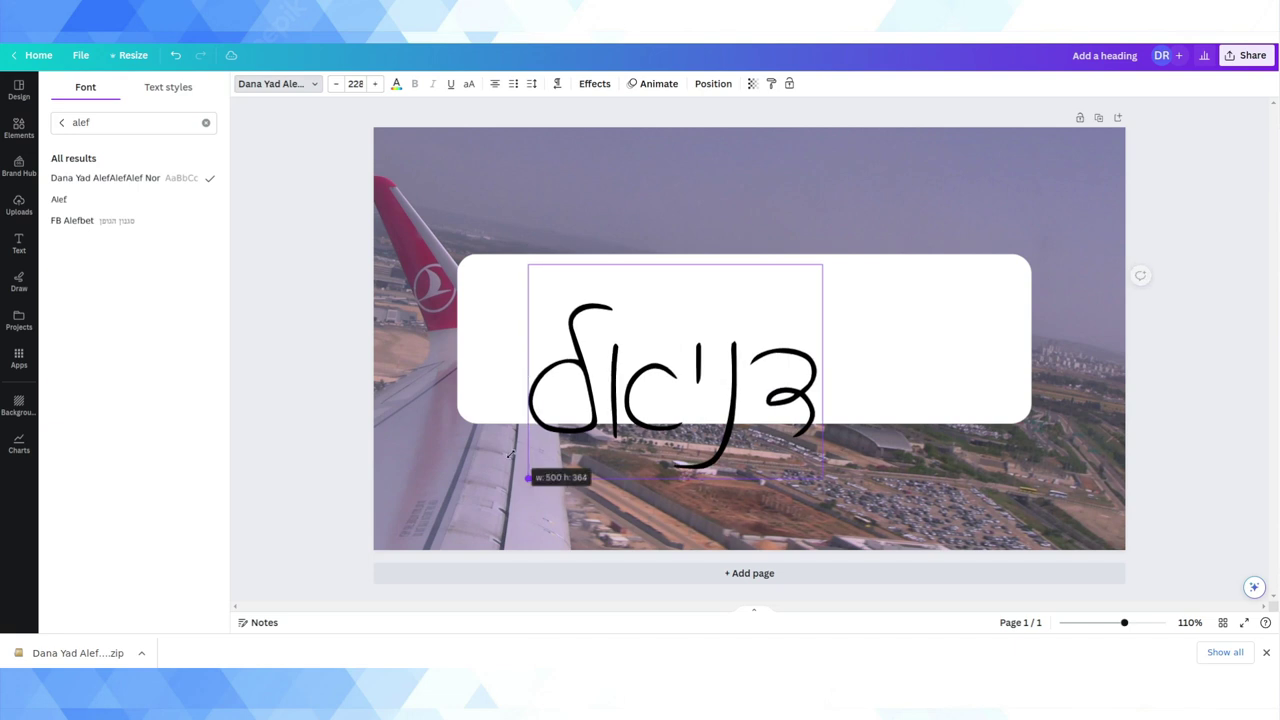
click(757, 384)
Shift the white rounded box down and slightly left to frame the enlarged cursive name.
drag(757, 384, 749, 434)
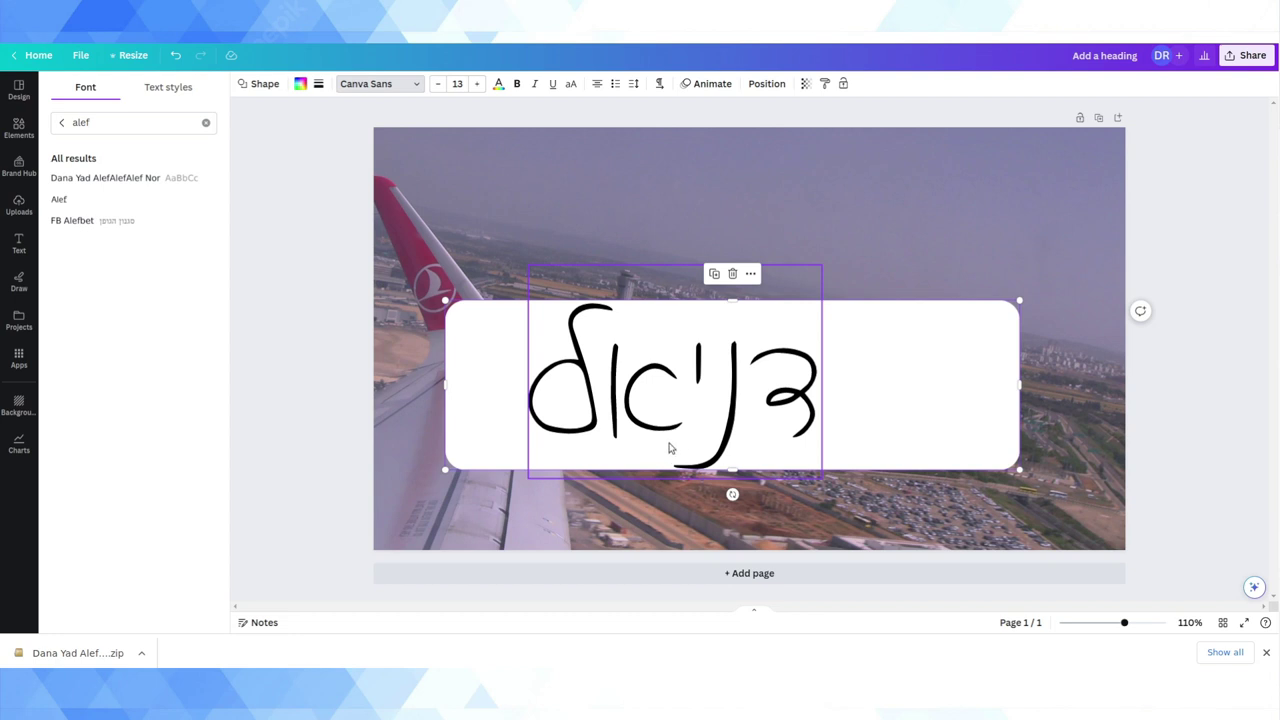
drag(686, 353, 658, 370)
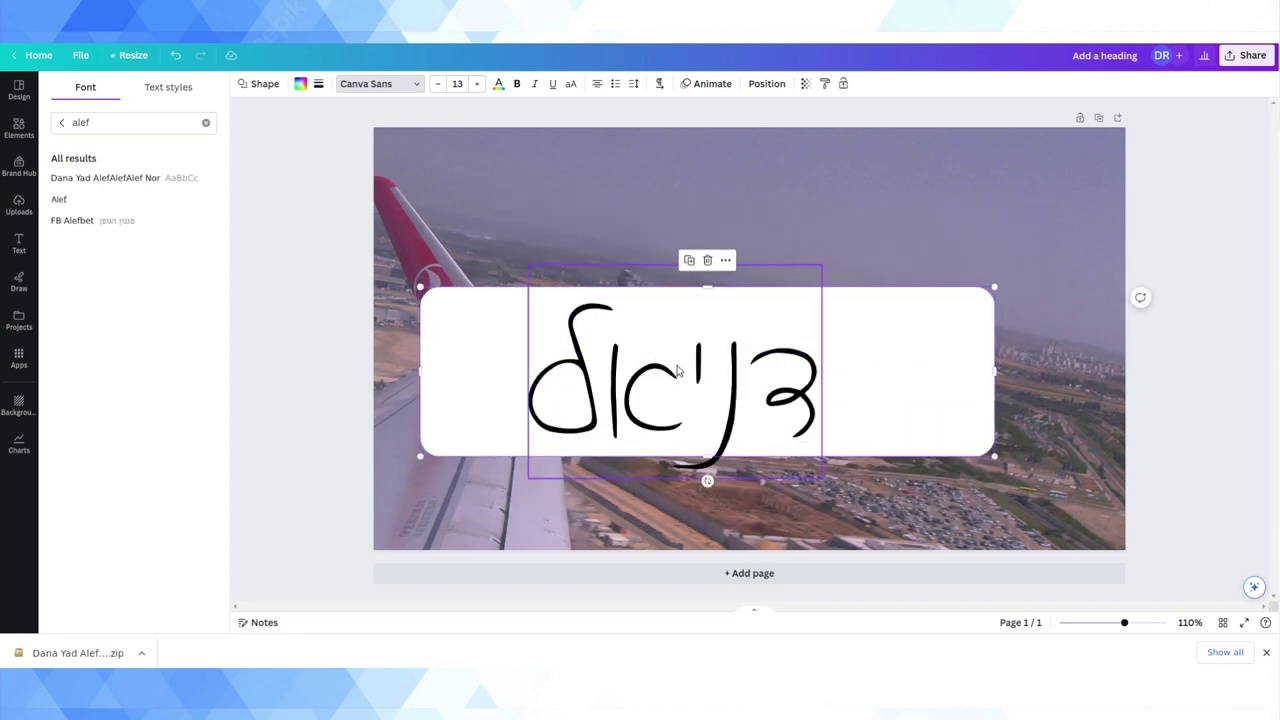